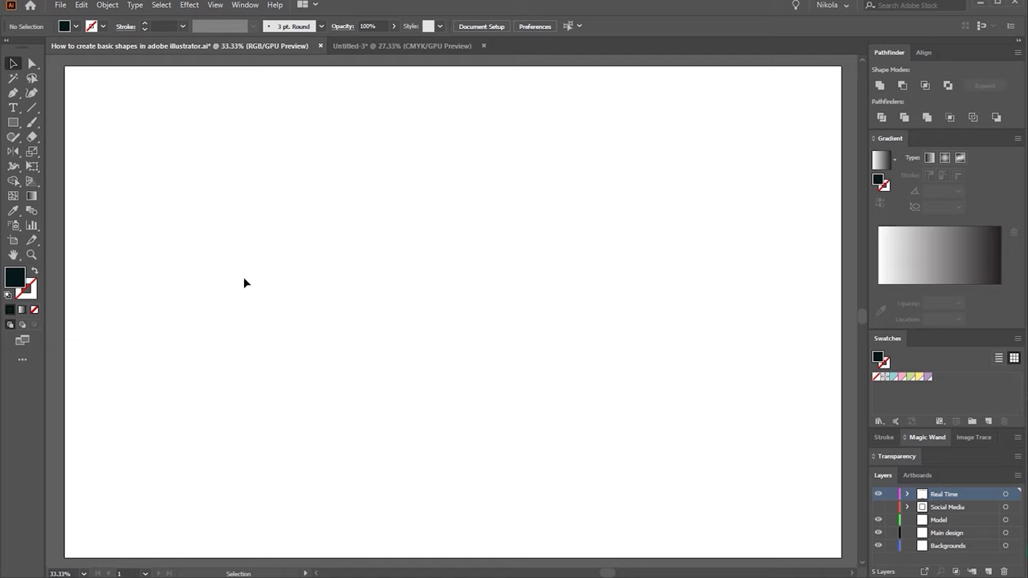
Draw a black square about 202 px wide and duplicate it into an evenly spaced horizontal row of five squares
key(m)
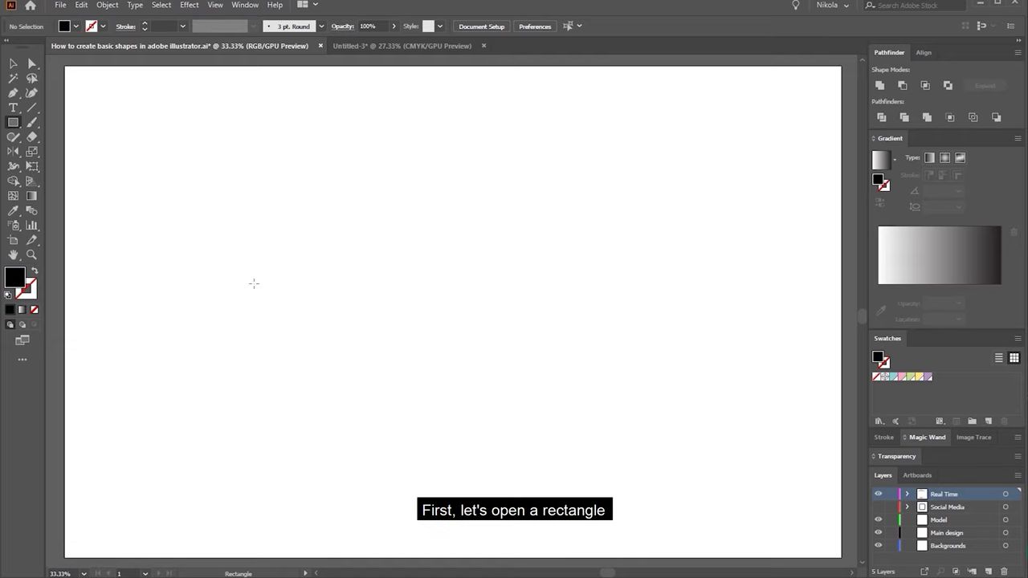
drag(256, 281, 311, 343)
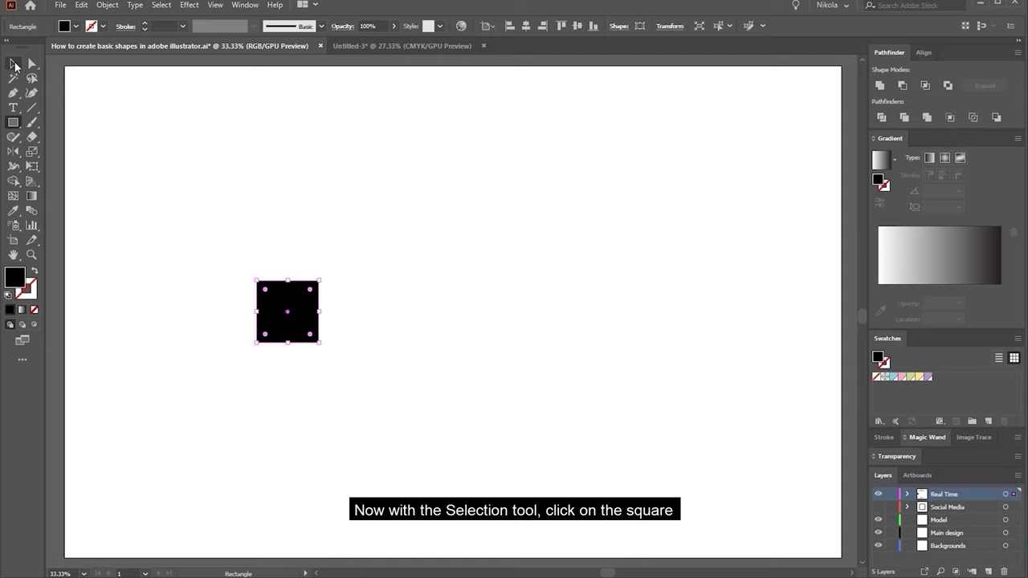
click(15, 64)
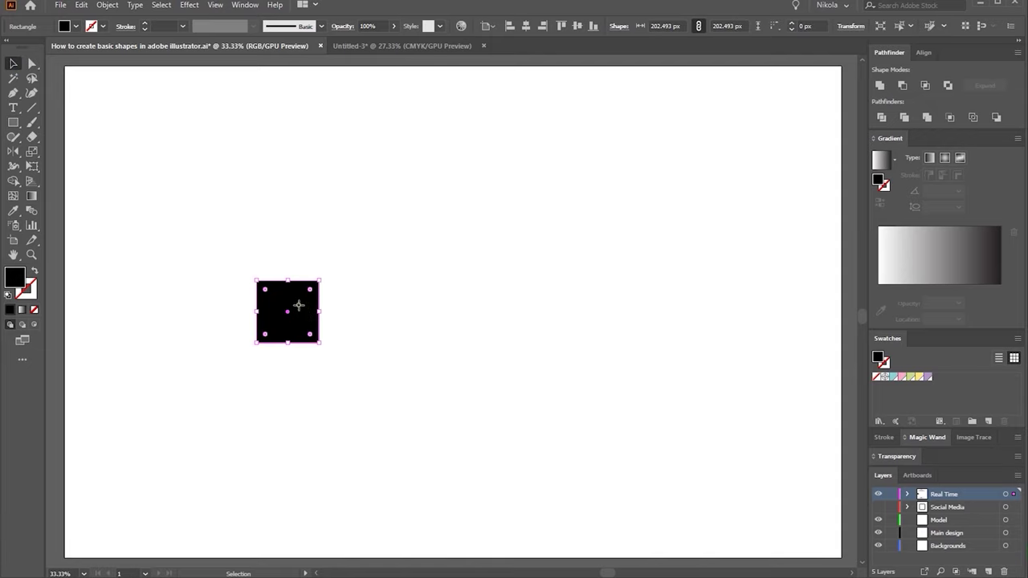
drag(299, 305, 383, 310)
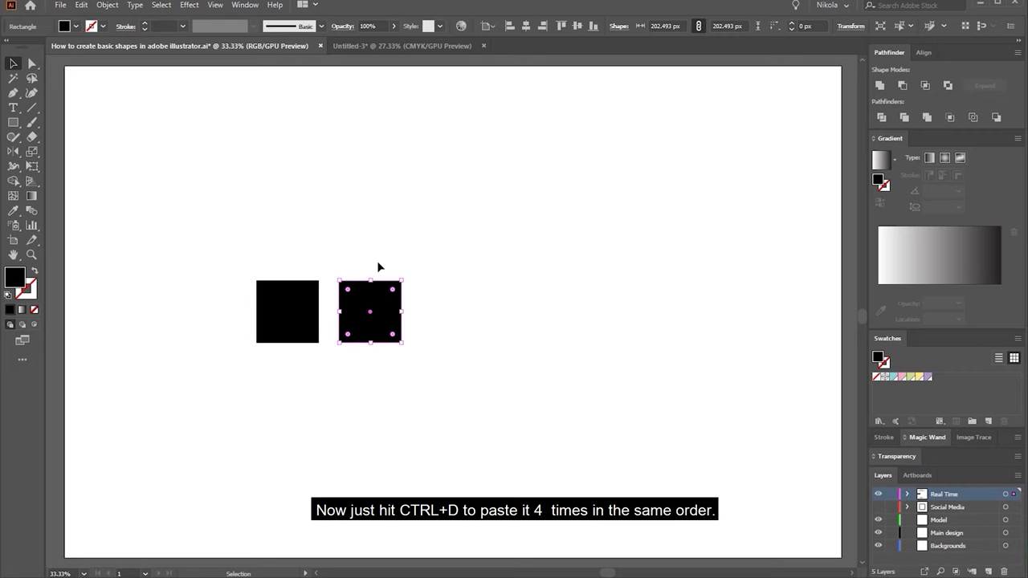
key(ctrl+d)
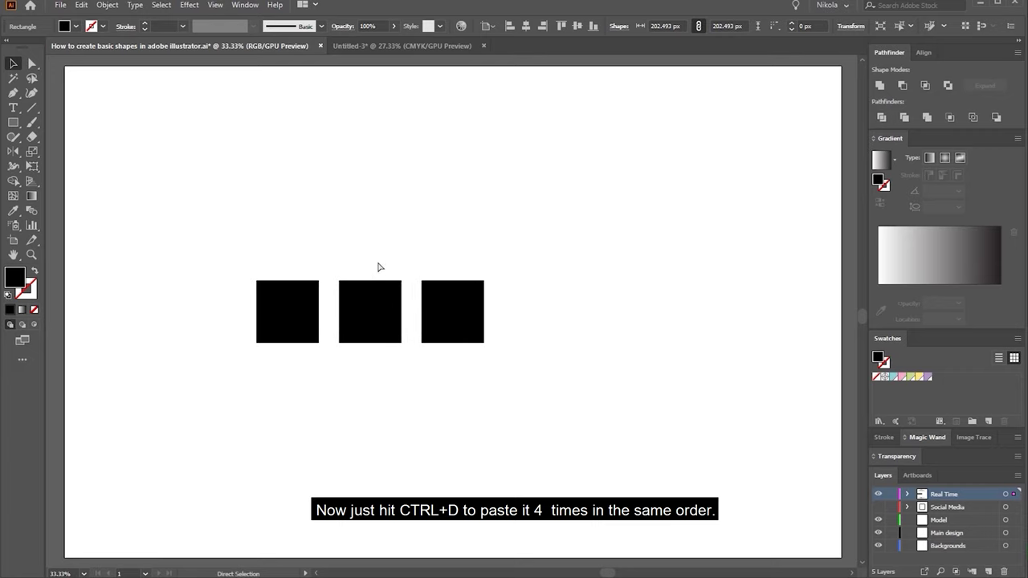
key(ctrl+d)
key(ctrl+d)
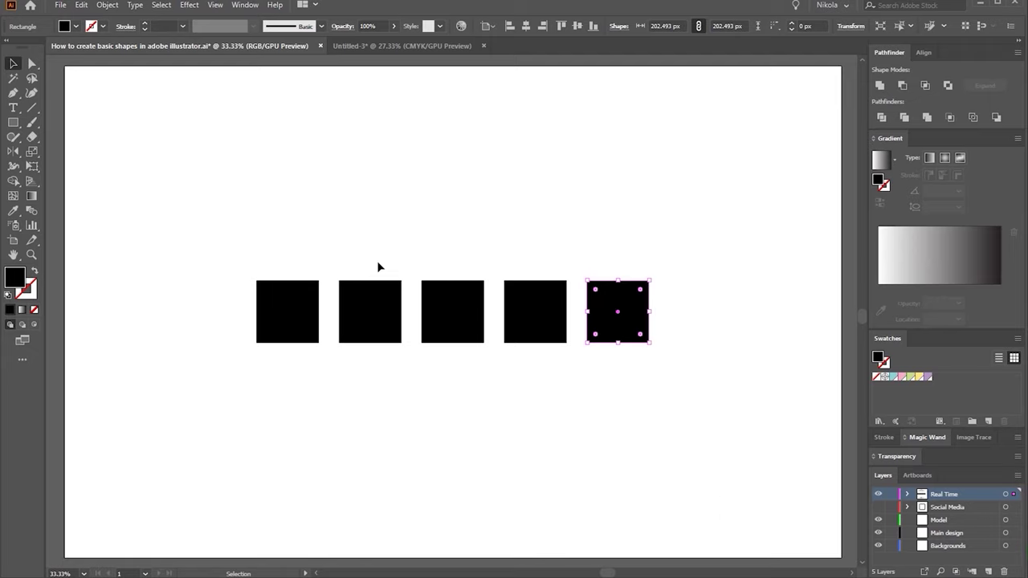
click(378, 265)
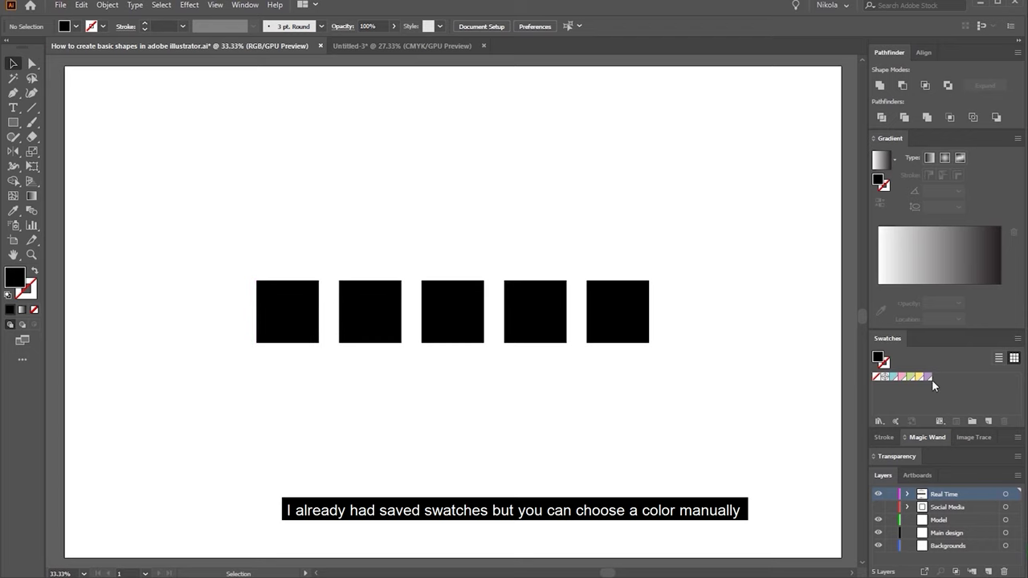
Fill the first square with the custom blue colour 2FA6C1
click(298, 328)
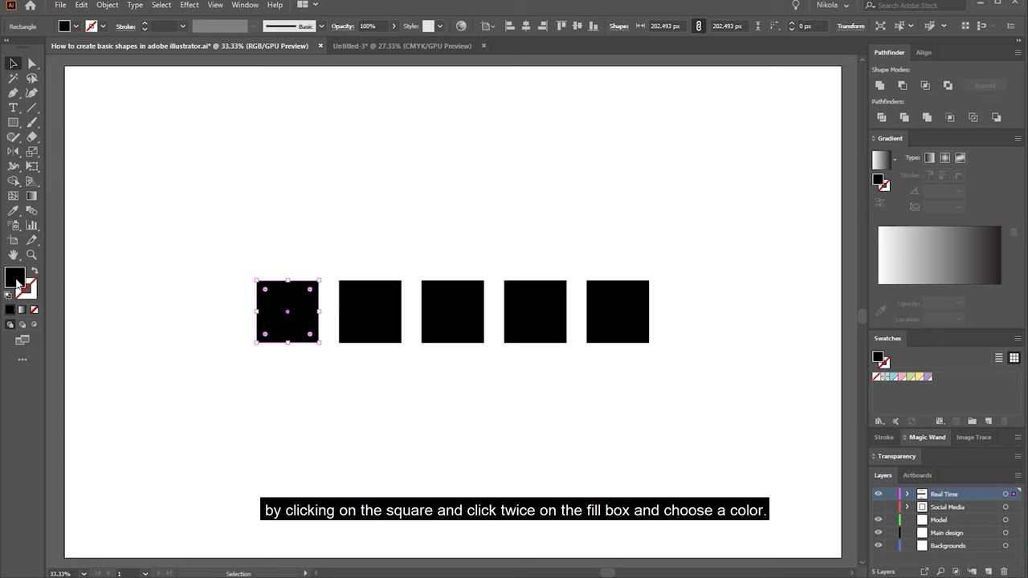
double_click(16, 281)
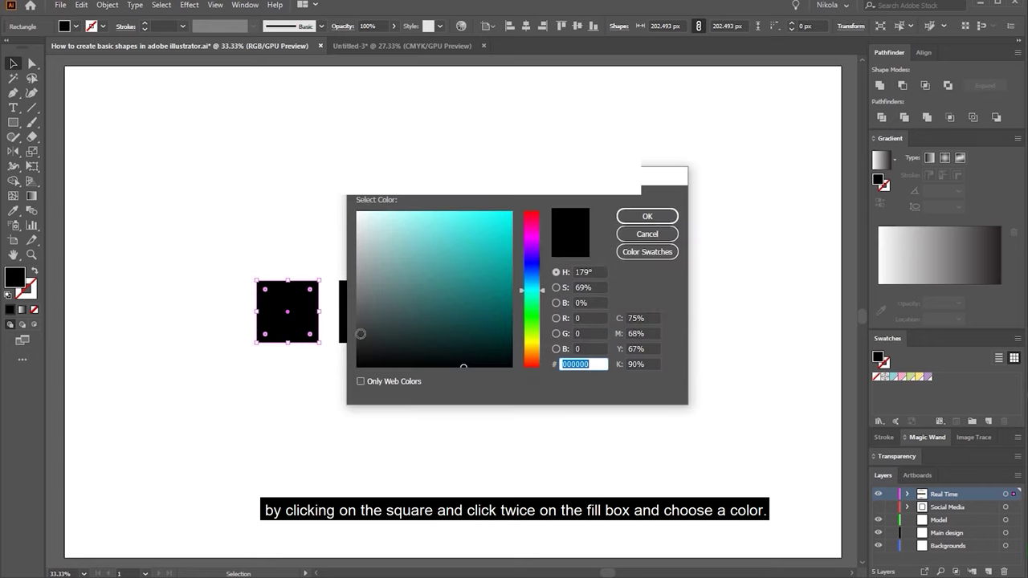
mouse_move(471, 276)
mouse_down()
mouse_move(466, 238)
mouse_move(475, 249)
mouse_up()
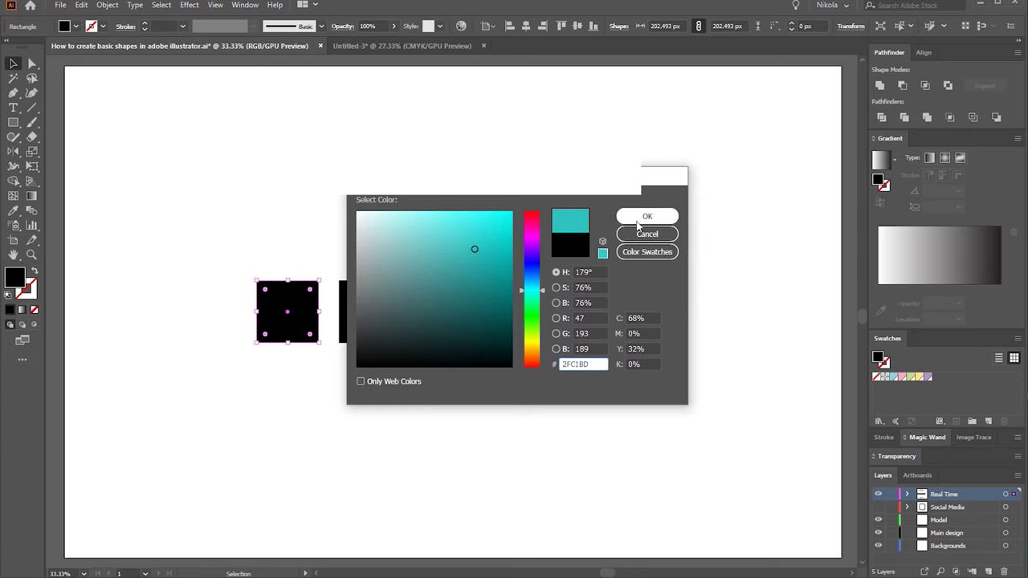
click(531, 273)
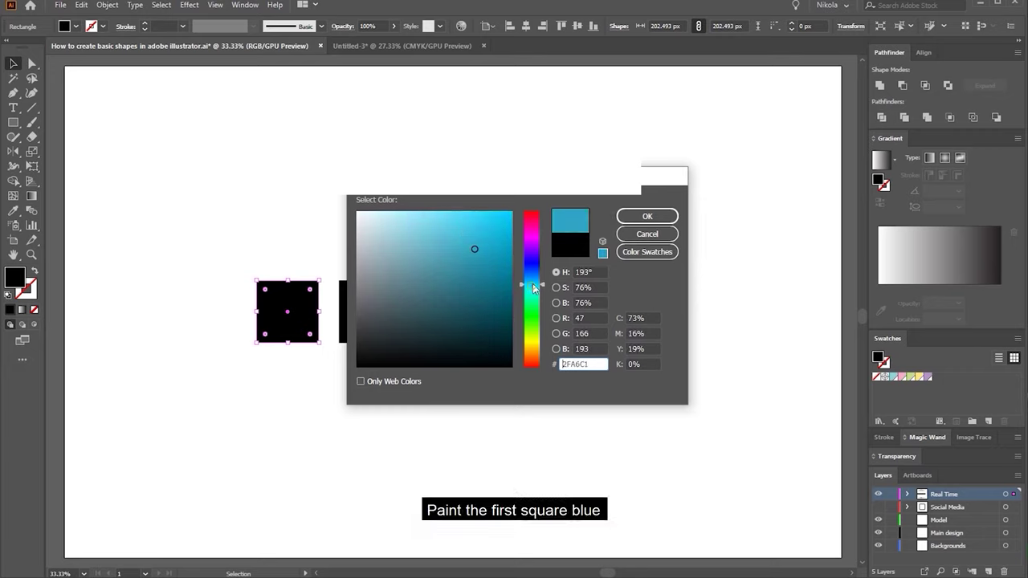
click(643, 218)
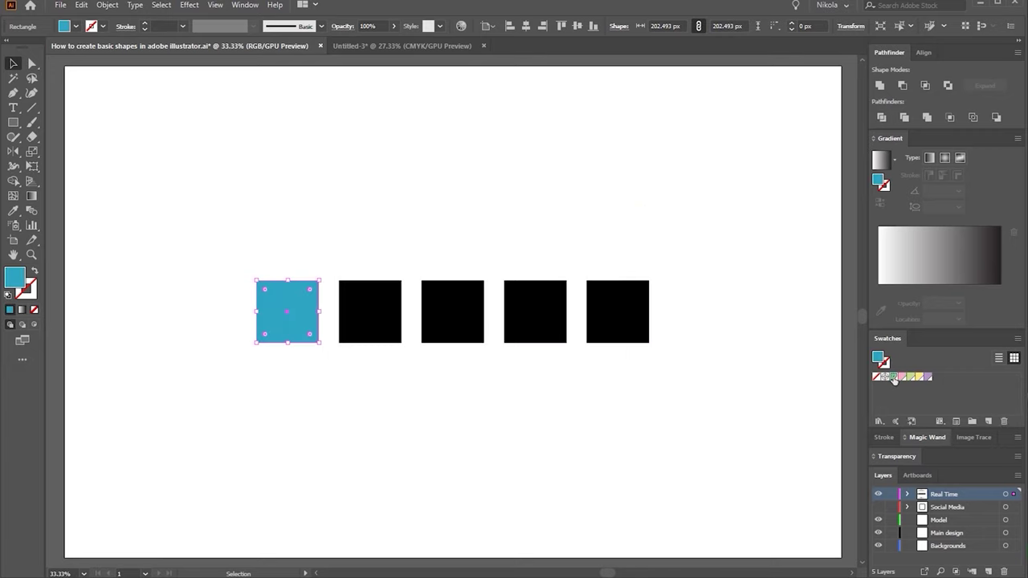
Fill the five squares in order with the saved light blue, pink, green, yellow and purple swatches
click(893, 378)
click(357, 308)
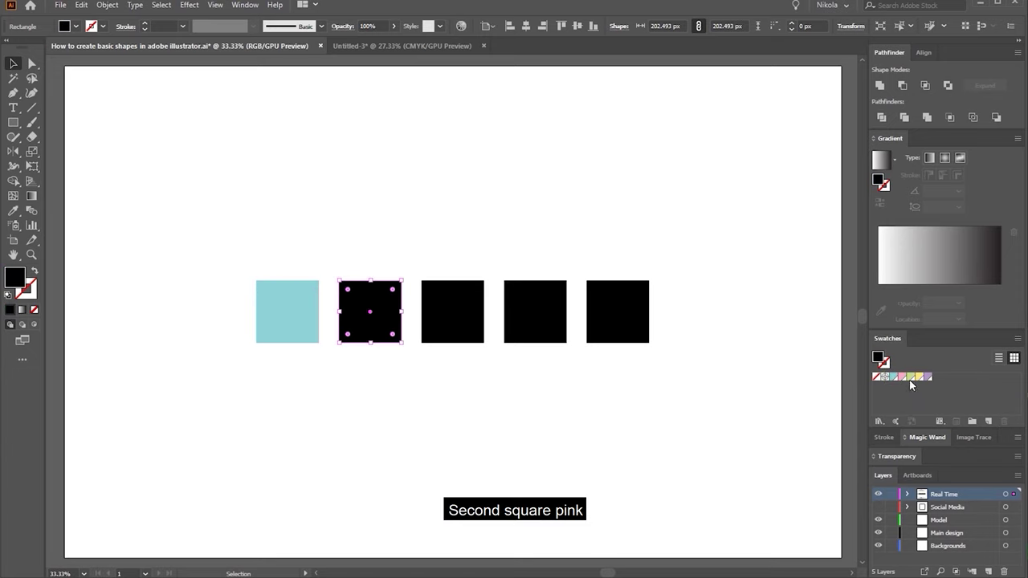
click(901, 377)
click(464, 291)
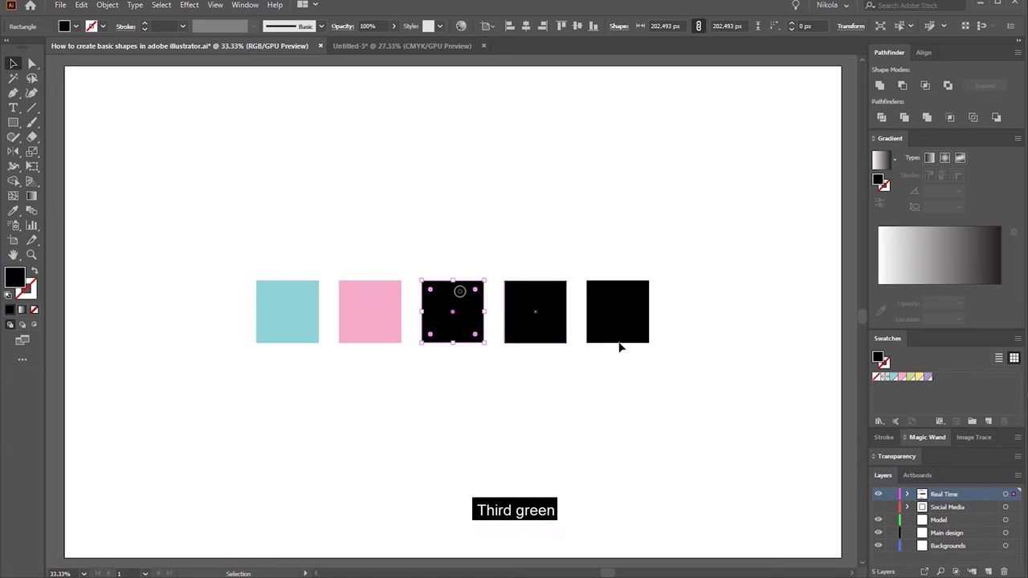
click(914, 377)
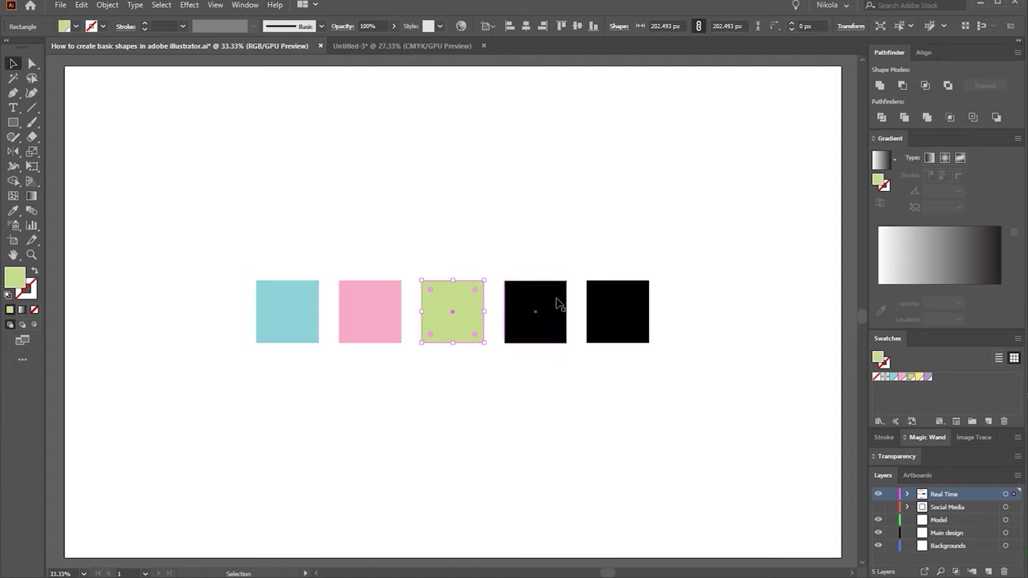
click(554, 297)
click(914, 376)
click(637, 302)
click(928, 376)
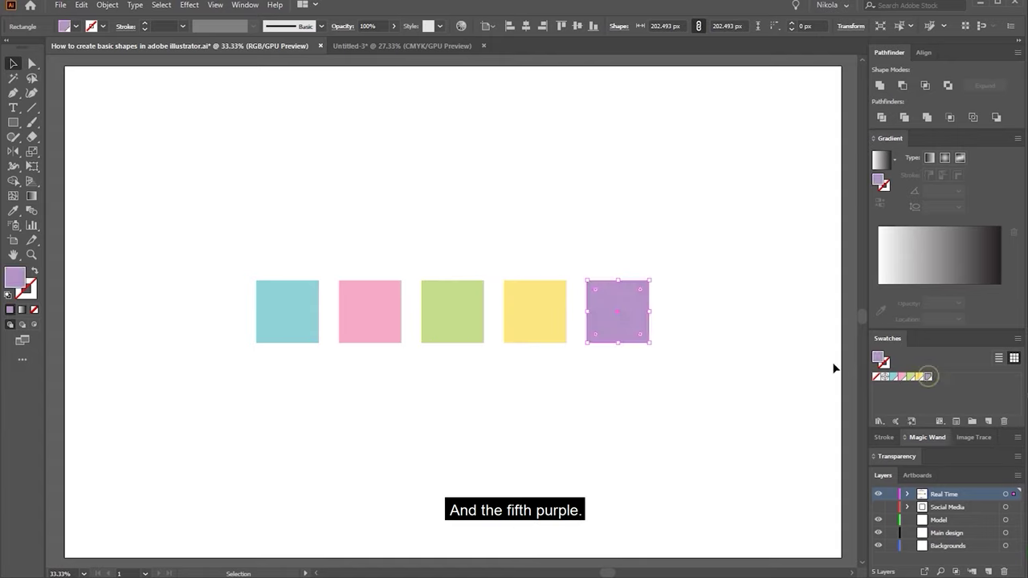
click(765, 339)
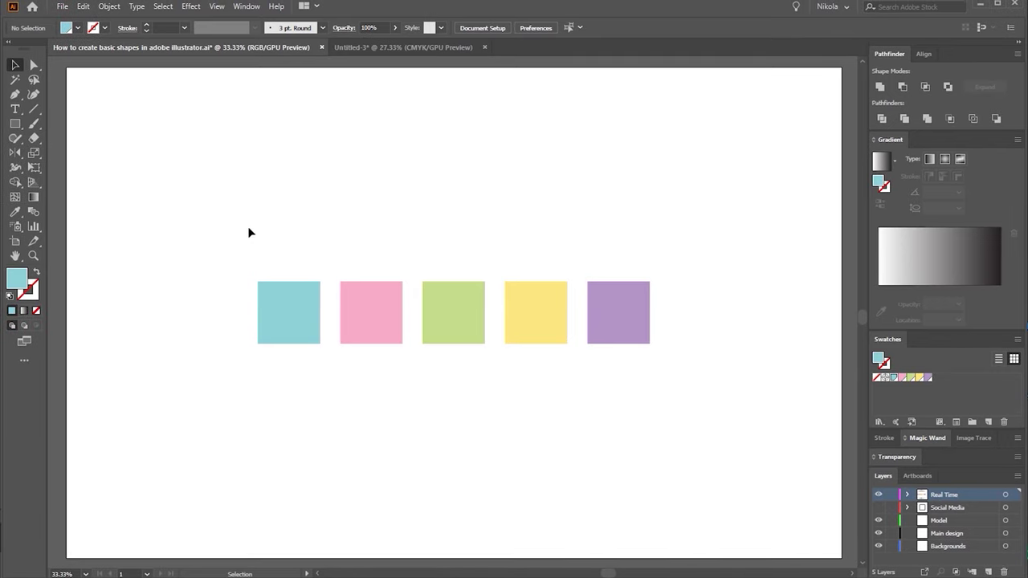
Round the blue square's top-left corner to 202.49 px as a quarter circle, and fully round the pink square's two top corners
click(35, 65)
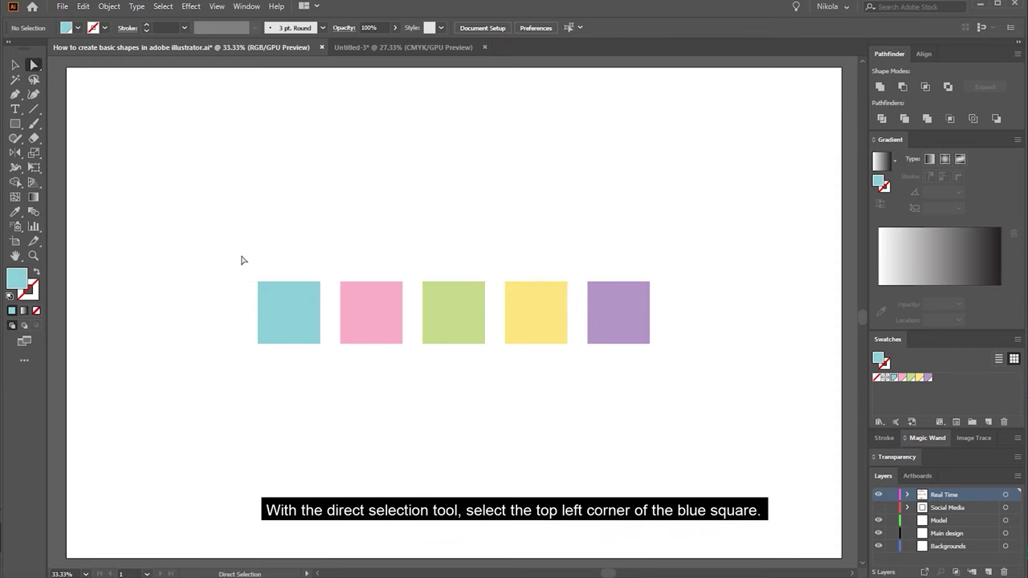
drag(240, 251, 277, 291)
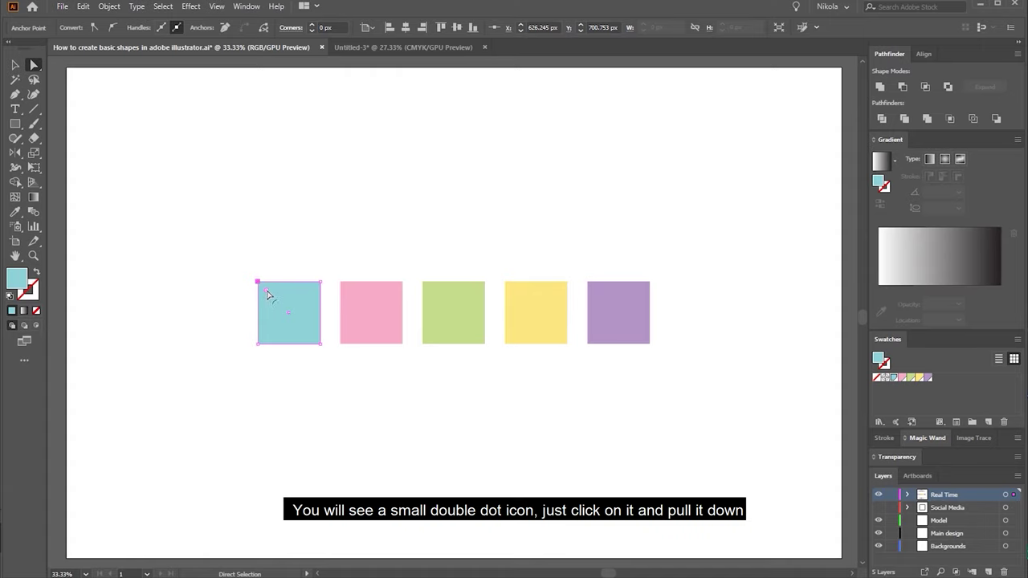
drag(267, 296, 351, 369)
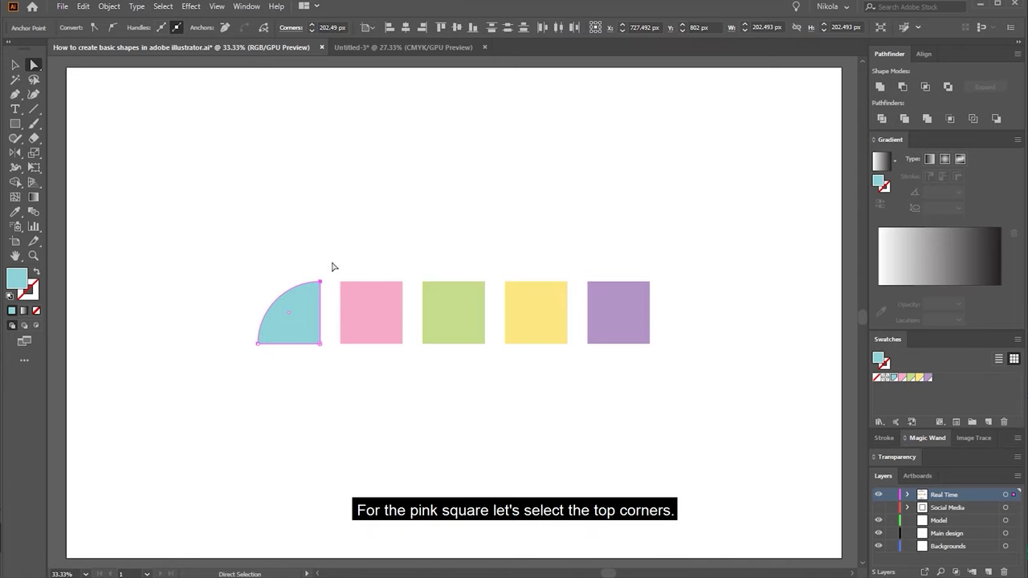
drag(331, 259, 339, 413)
click(400, 271)
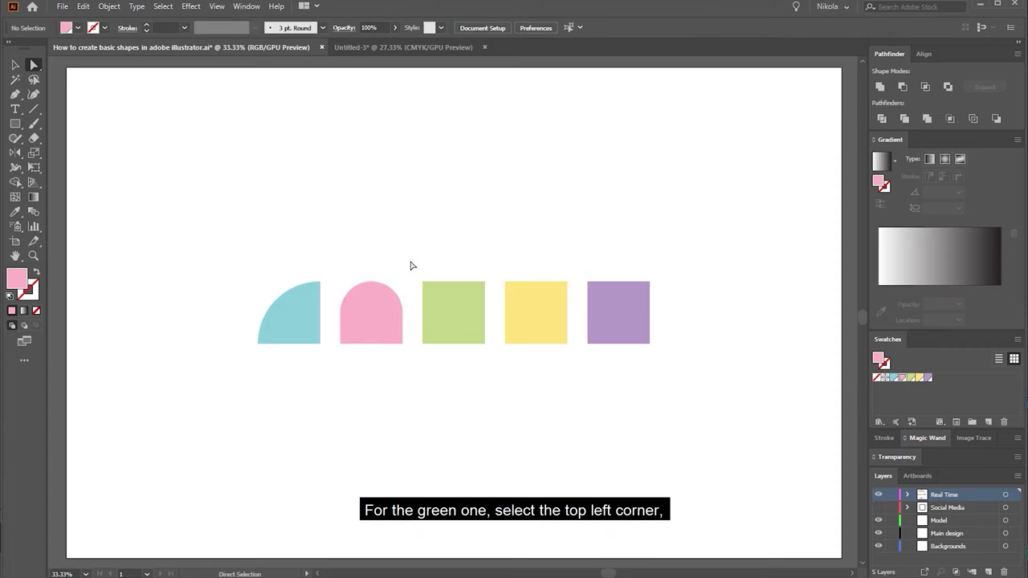
Round the green square's top-left and bottom-right corners to 202.49 px to form a leaf shape
drag(406, 256, 431, 299)
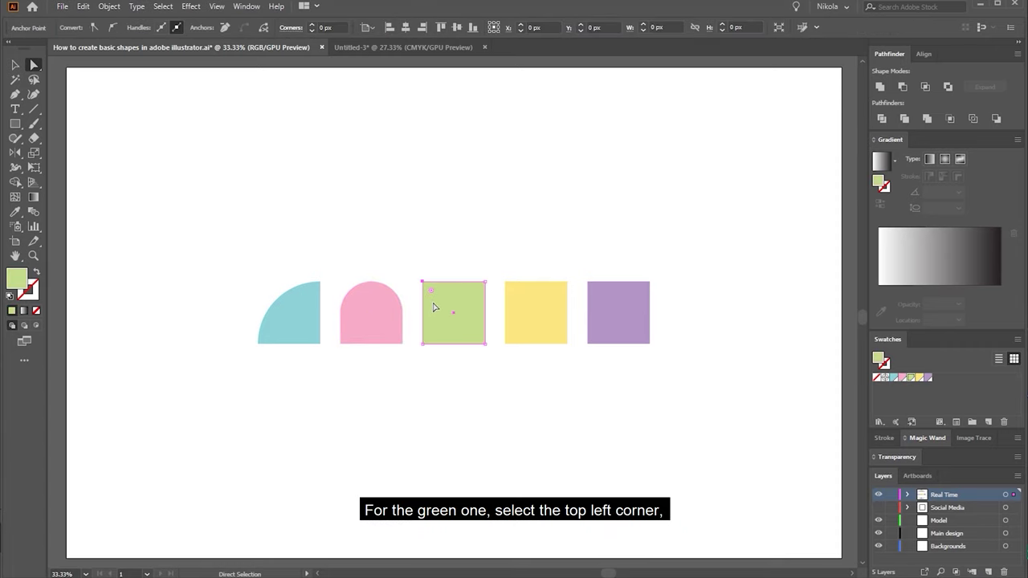
shift+click(485, 344)
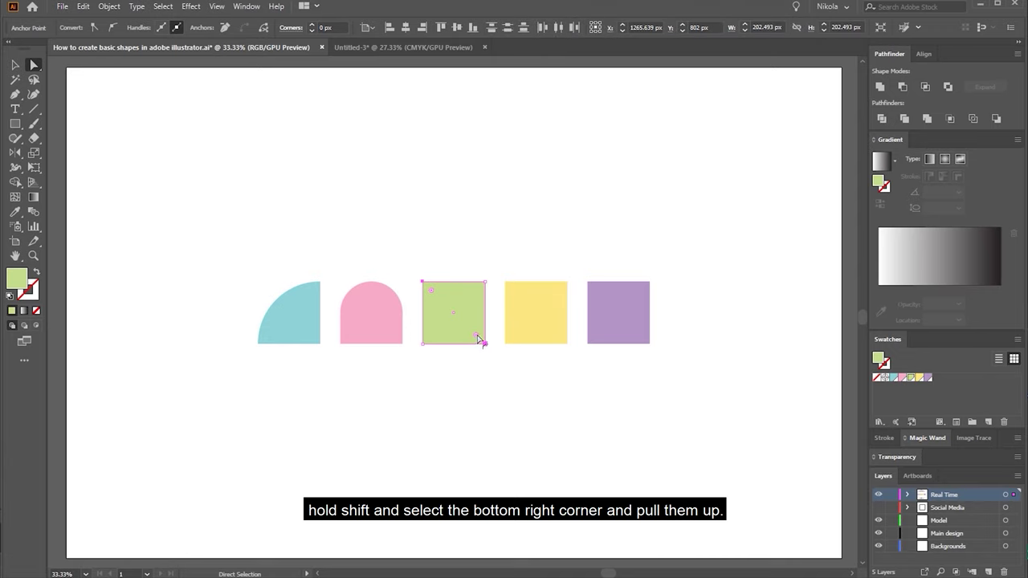
drag(477, 339, 415, 263)
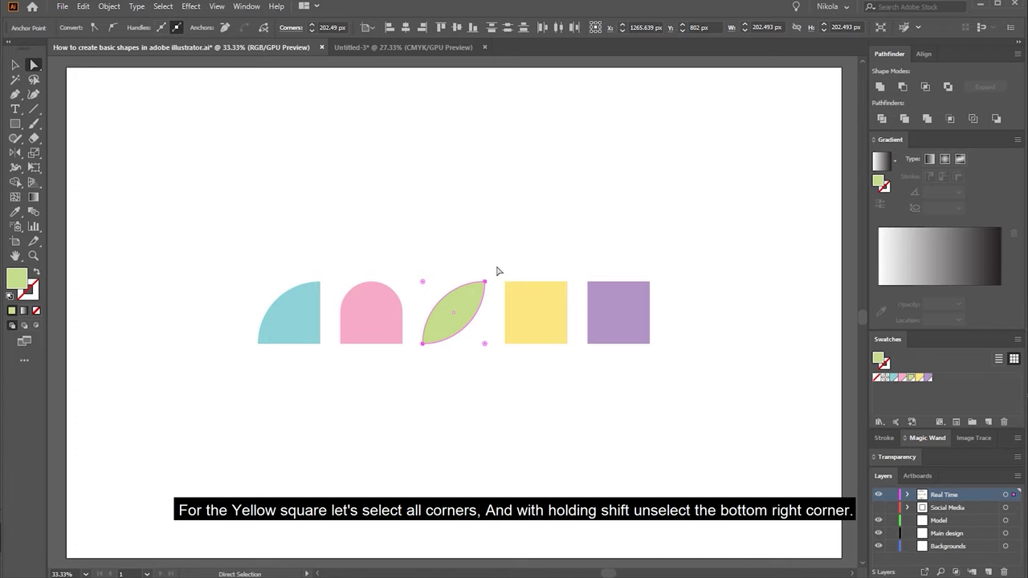
Round all corners of the yellow square except the bottom-right one to 101.25 px to form a drop shape
drag(500, 268, 571, 351)
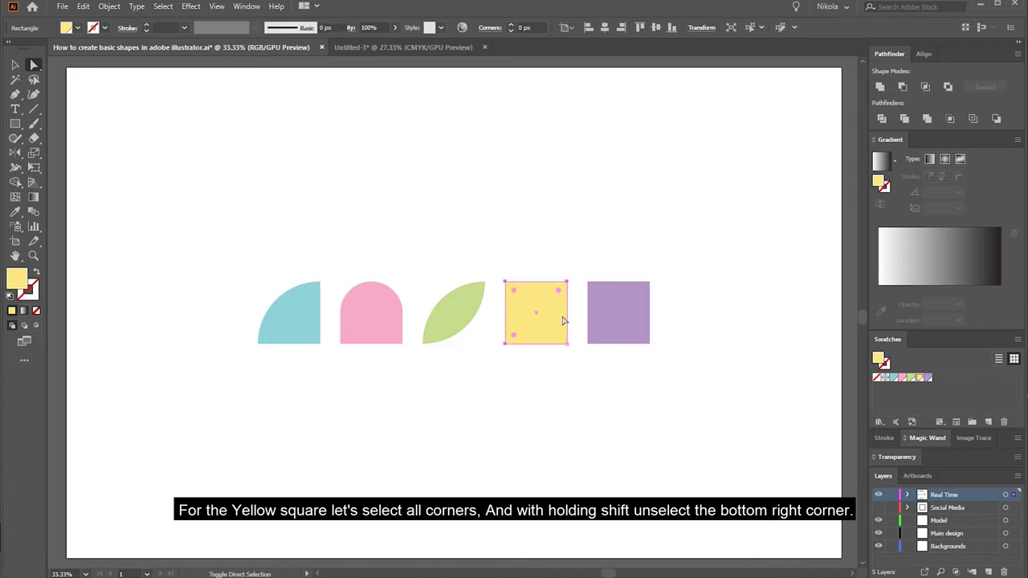
shift+click(567, 344)
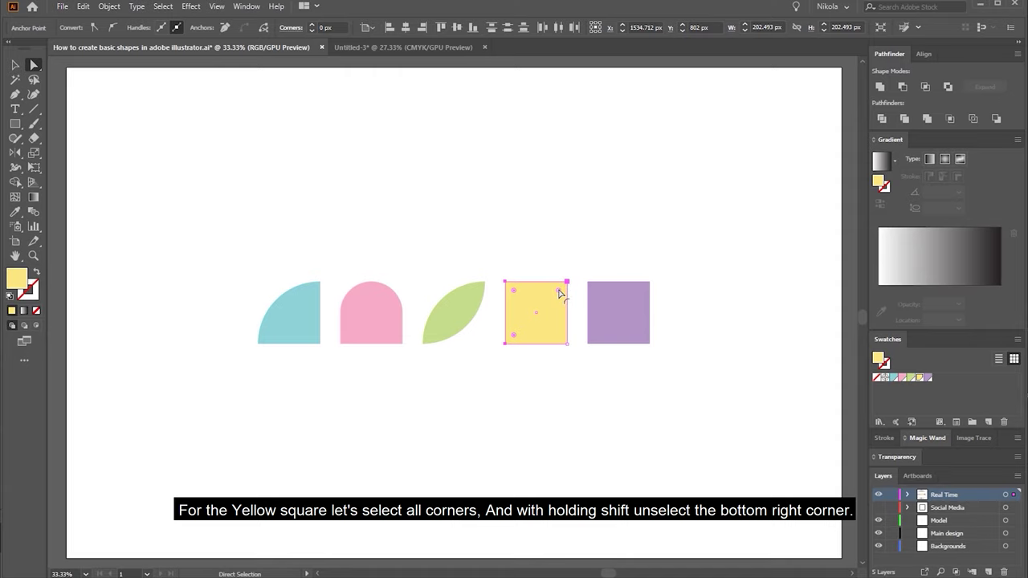
drag(559, 293, 537, 322)
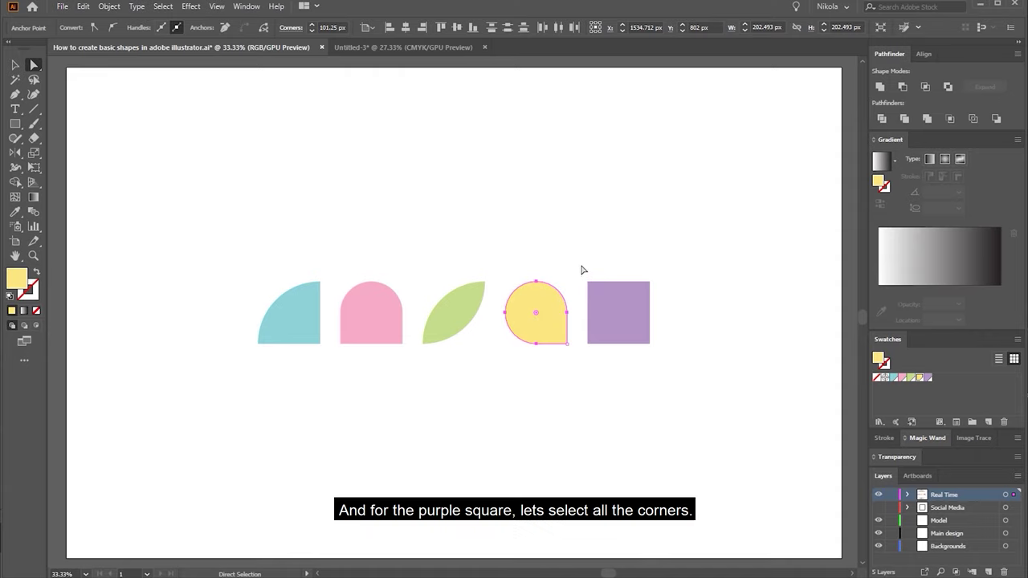
Fully round all four corners of the purple square to turn it into a circle
click(605, 308)
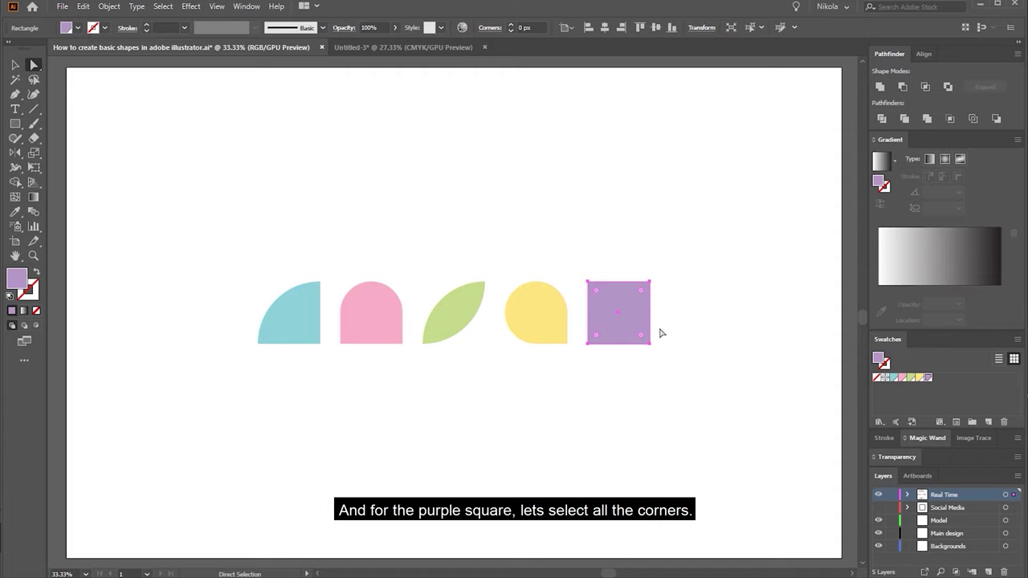
drag(643, 339, 604, 286)
click(604, 252)
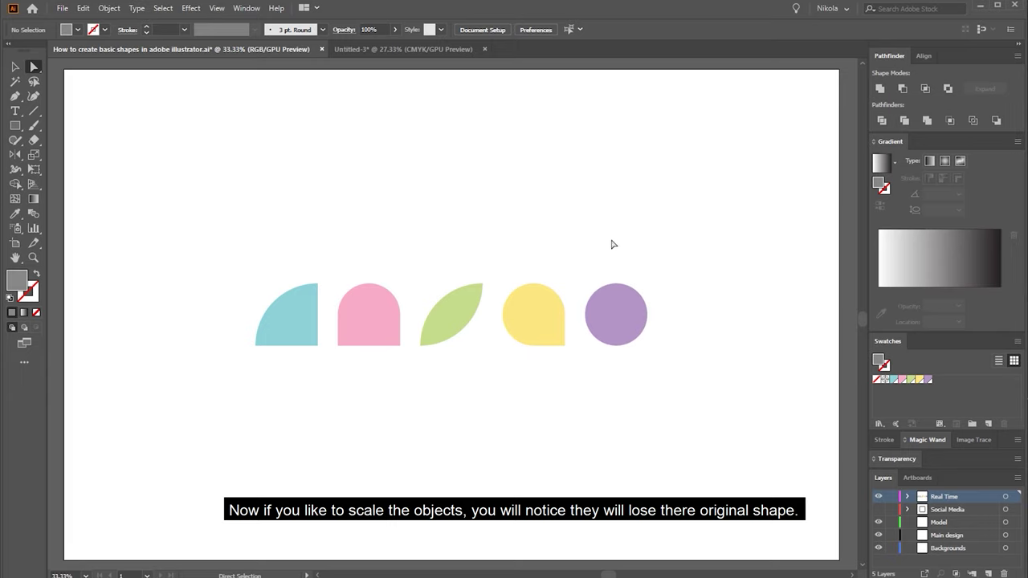
Try enlarging the blue quarter circle proportionally from its center to about 1160 px
click(289, 289)
key(v)
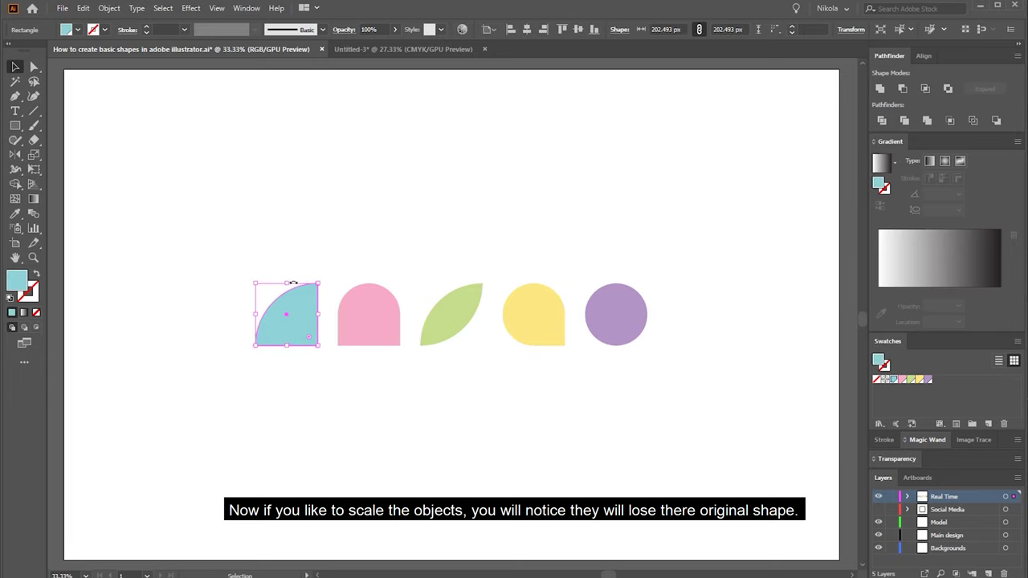
drag(289, 282, 296, 140)
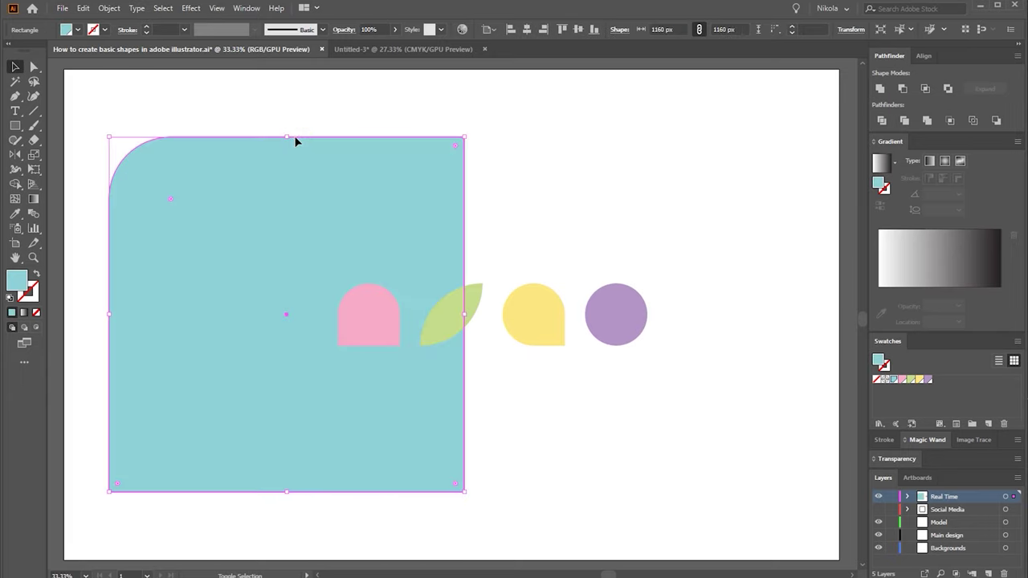
key(ctrl+z)
click(309, 251)
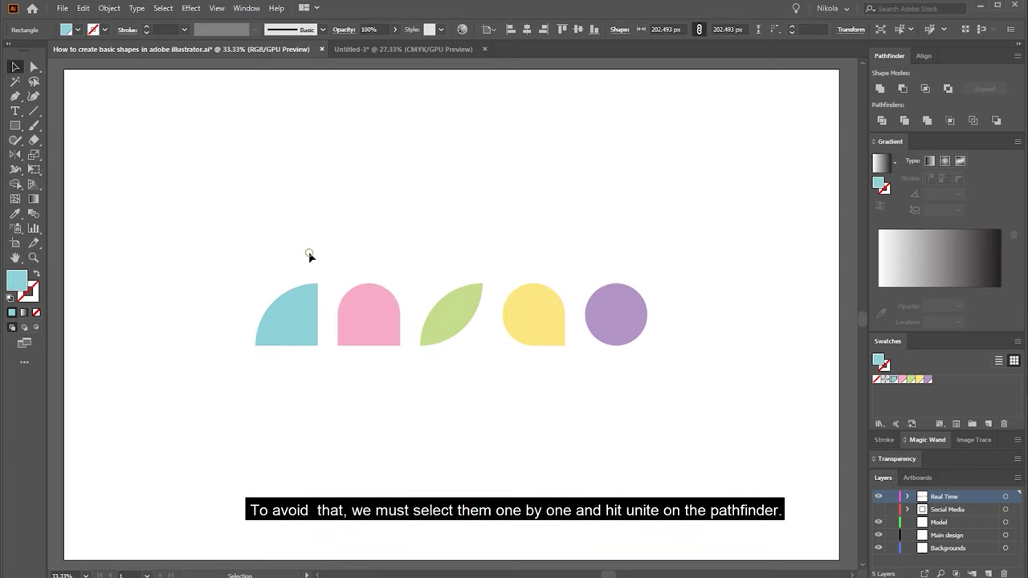
Unite the blue quarter circle, pink arch, green leaf, yellow drop and purple circle one by one into fixed paths
click(304, 302)
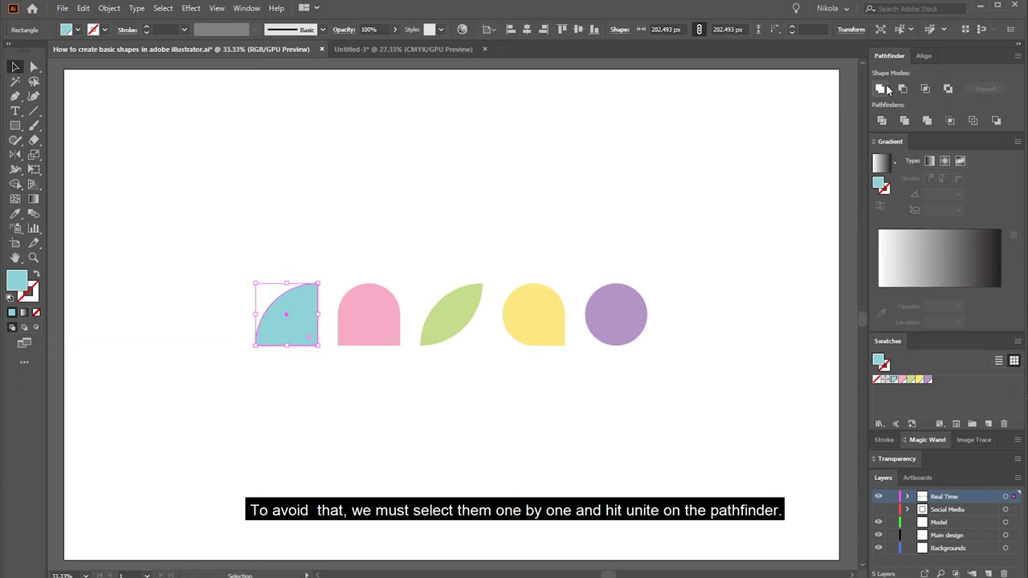
click(372, 300)
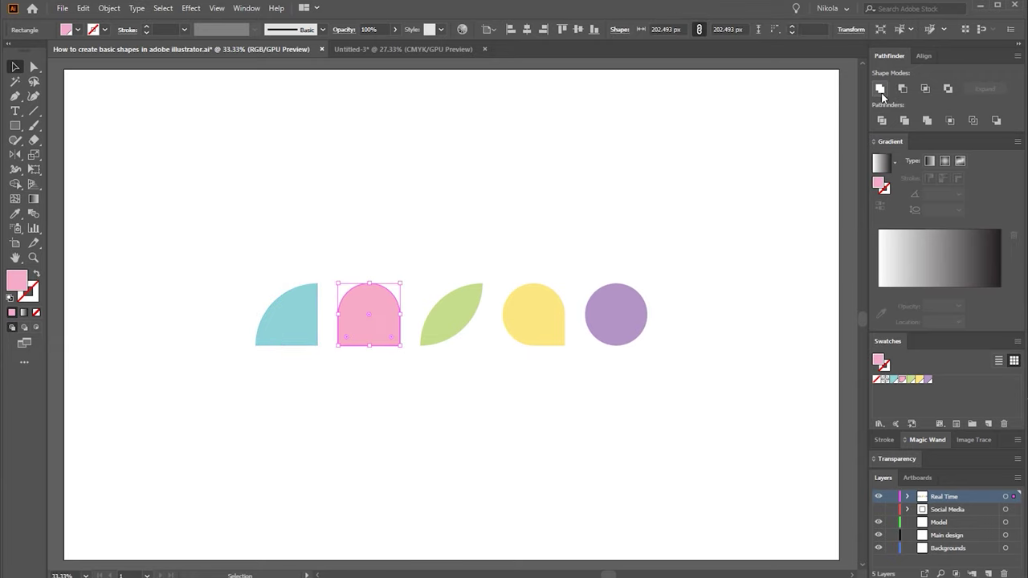
click(457, 300)
click(553, 295)
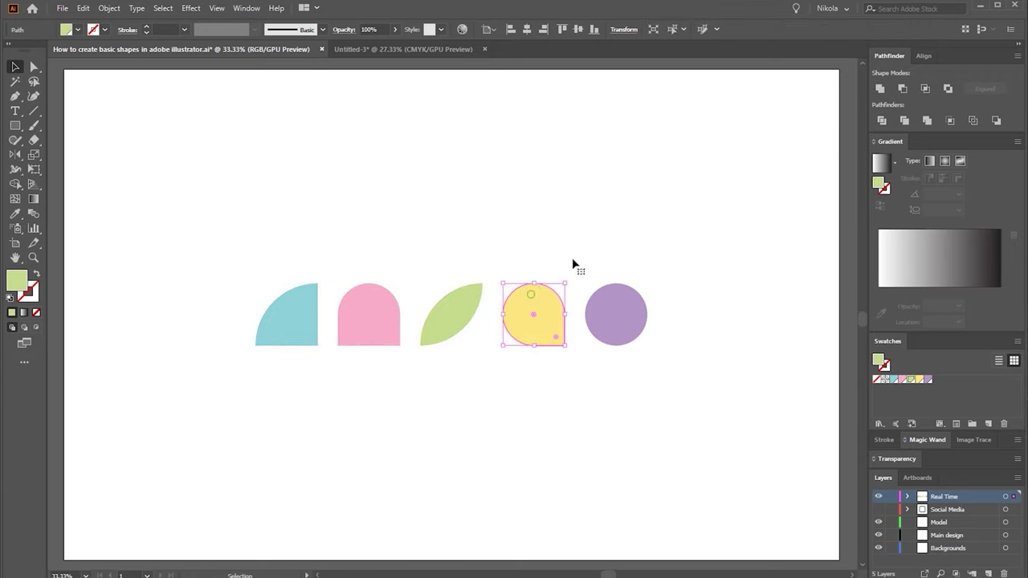
click(631, 303)
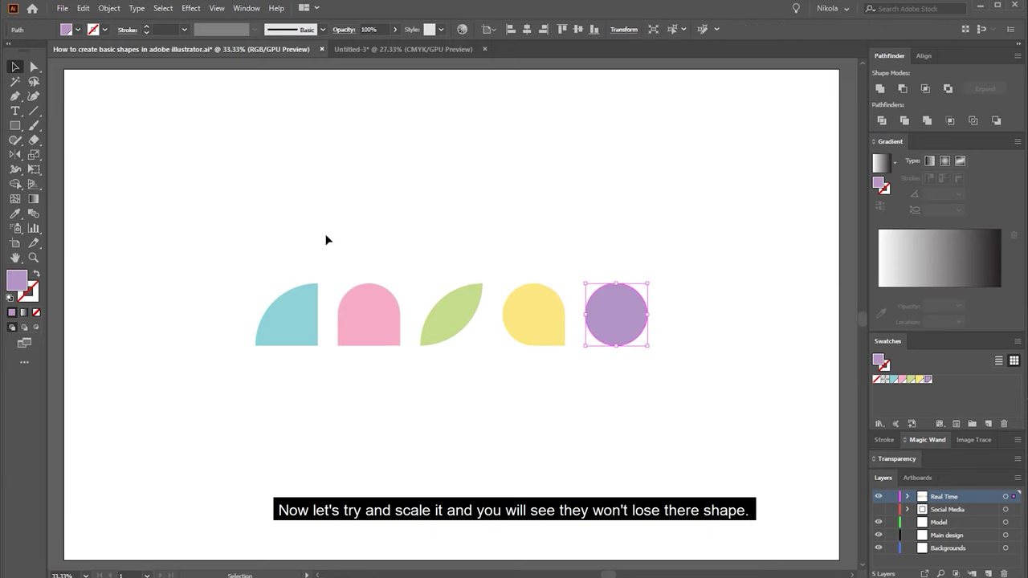
Try enlarging the united blue quarter circle proportionally from its center, and undo the enlargement
click(296, 300)
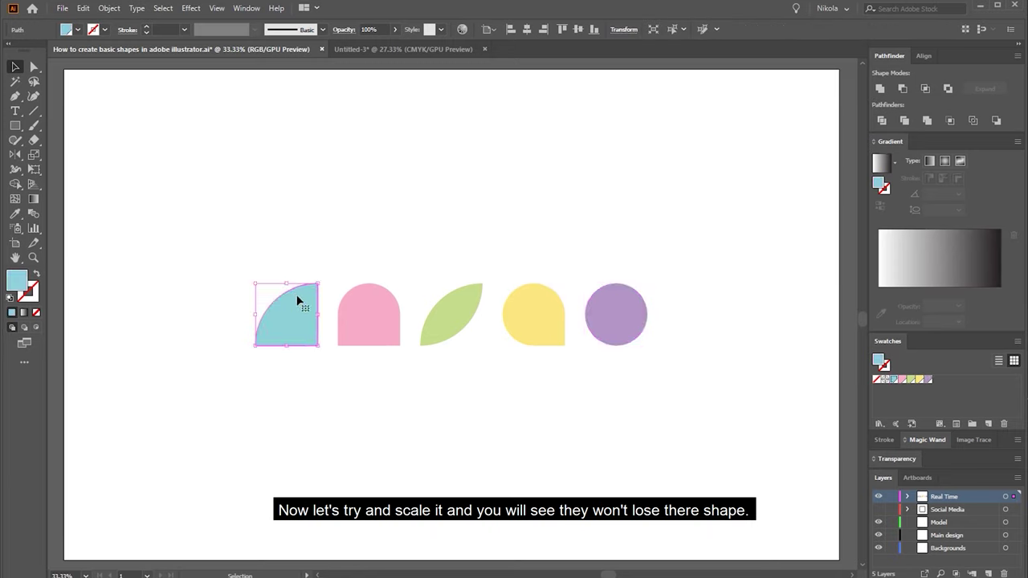
drag(290, 285, 294, 145)
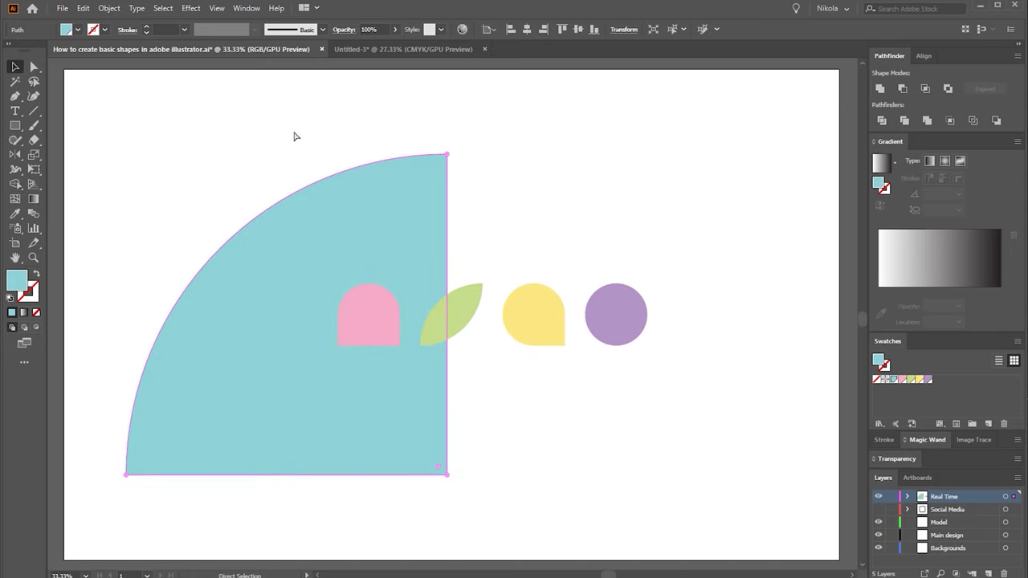
key(ctrl+z)
key(v)
click(295, 134)
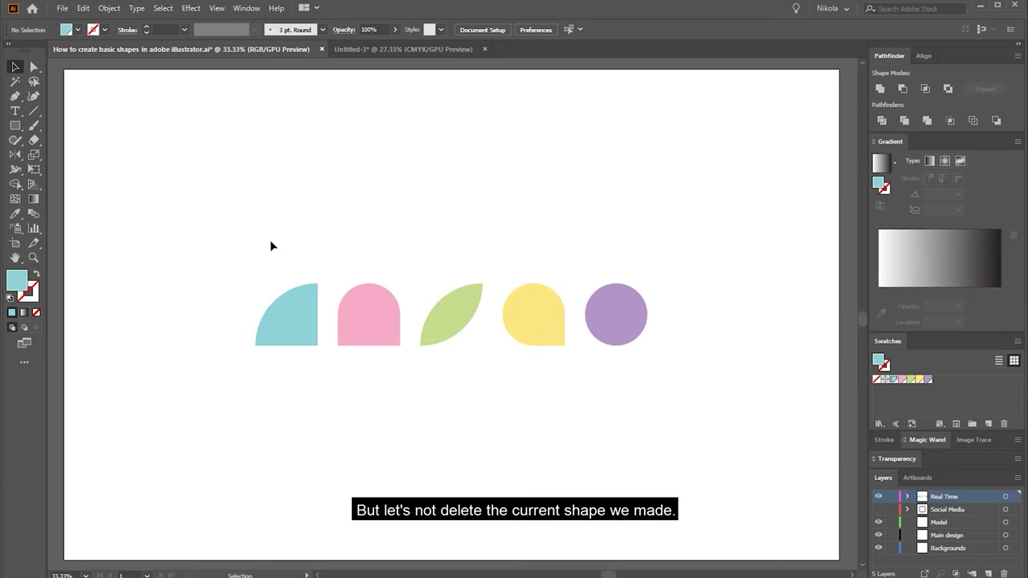
Group all five rounded shapes and copy the group
drag(260, 248, 608, 340)
key(a)
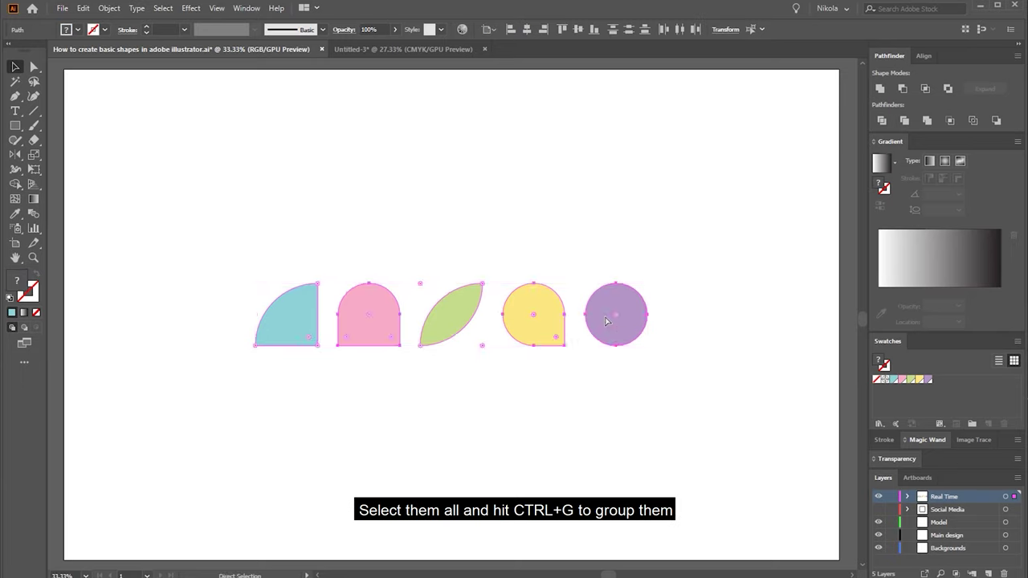
key(ctrl+g)
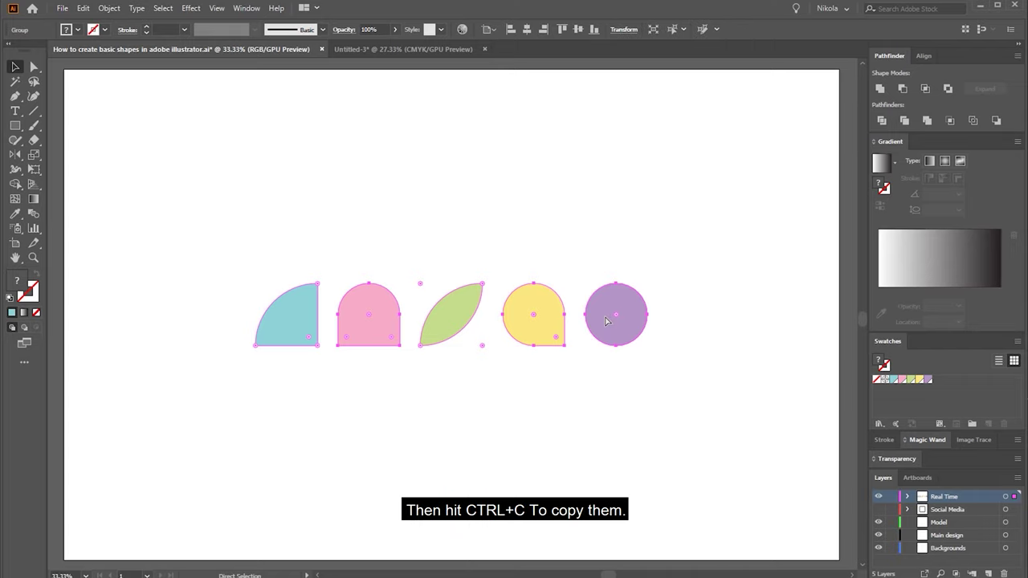
key(v)
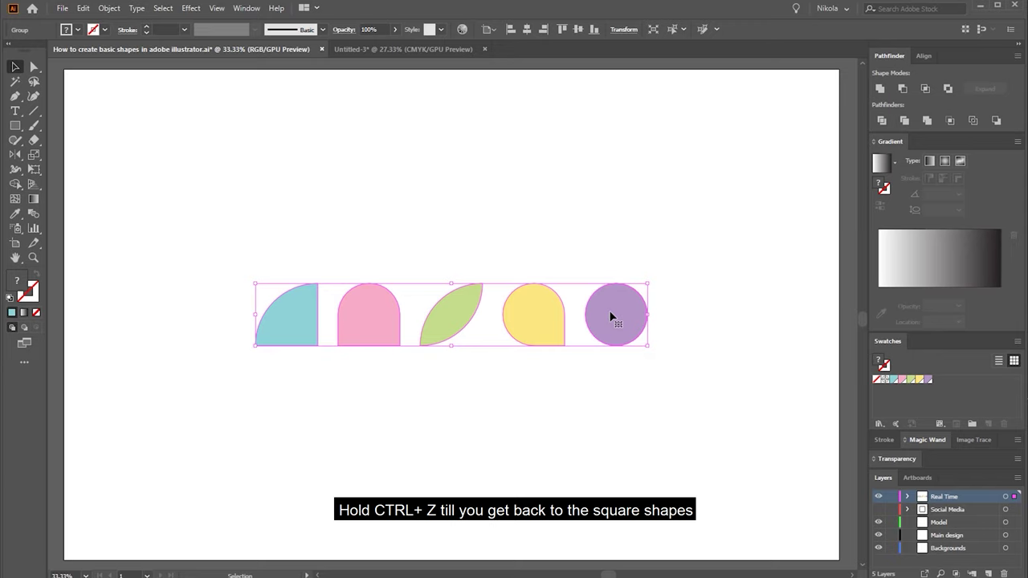
key(a)
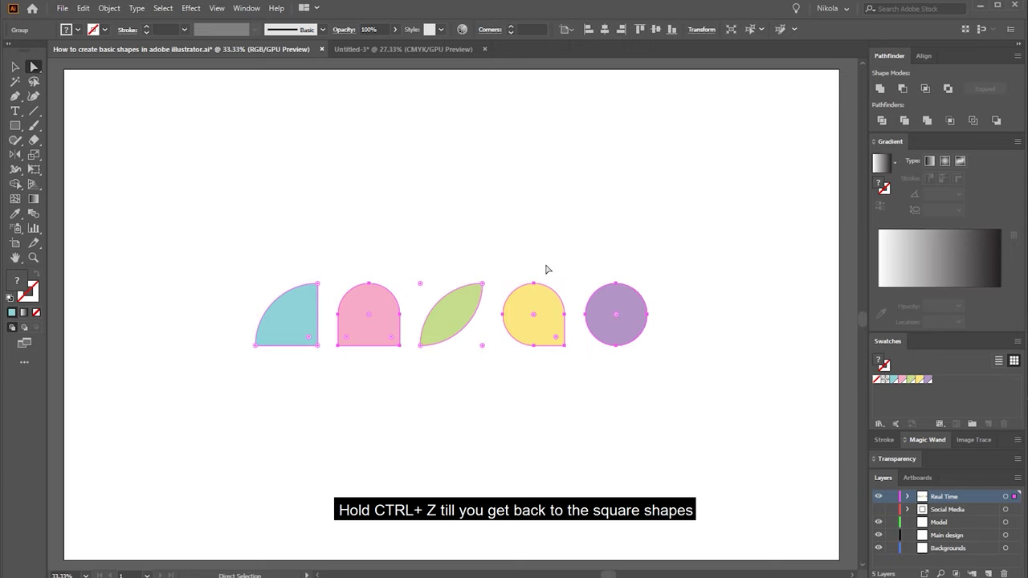
Undo the grouping, uniting and corner rounding back to the five plain squares
key(ctrl+z)
key(ctrl+z)
key(ctrl+z)
key(ctrl+z)
key(ctrl+z)
key(ctrl+z)
key(ctrl+z)
key(ctrl+z)
key(ctrl+z)
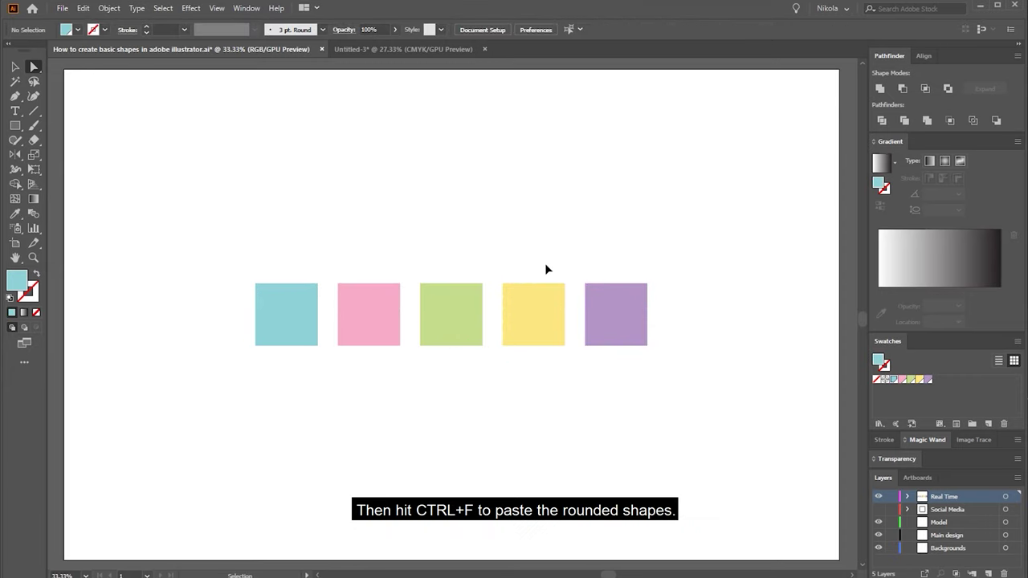
Paste the copied rounded shapes in front and move them straight down into a row below the squares
key(ctrl+f)
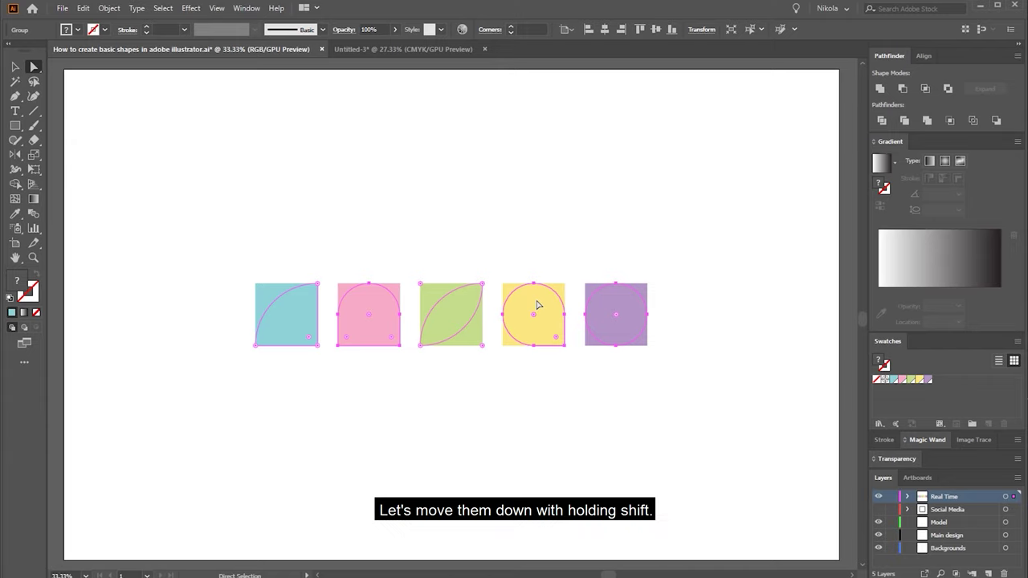
drag(538, 305, 538, 413)
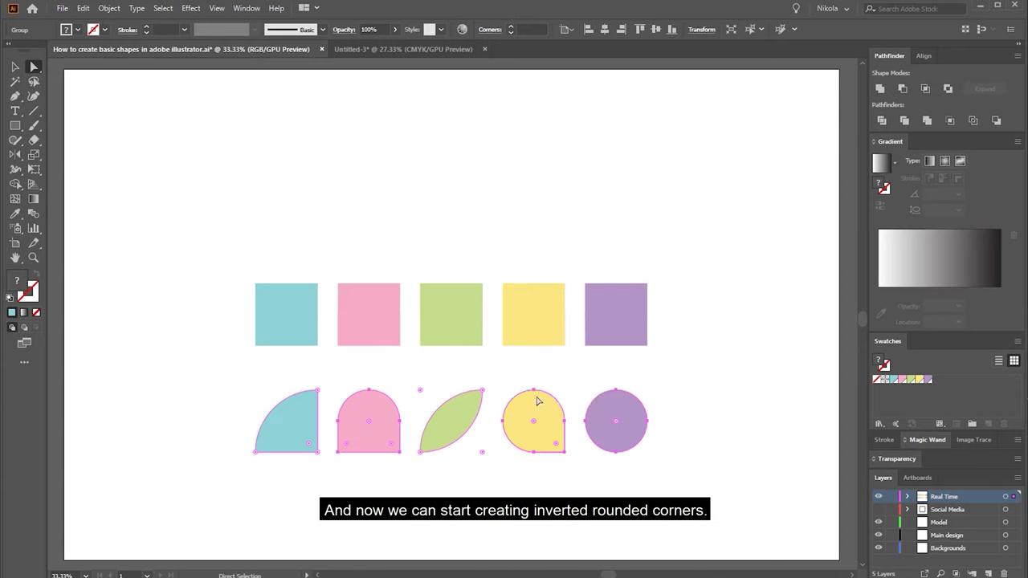
click(248, 269)
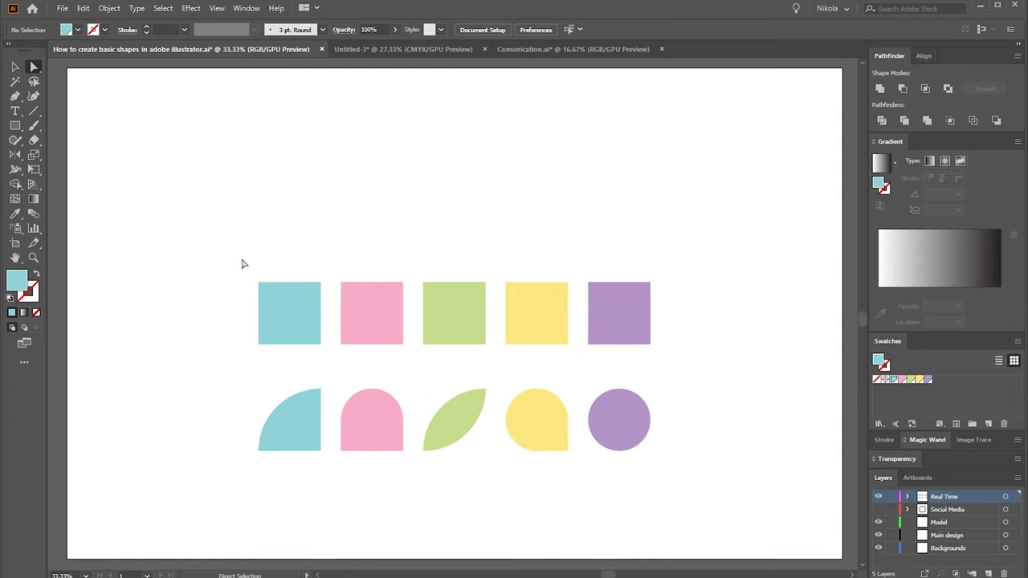
Round the blue square's top-left corner to about 103.22 px and set its corner type to inverted round
drag(243, 261, 292, 319)
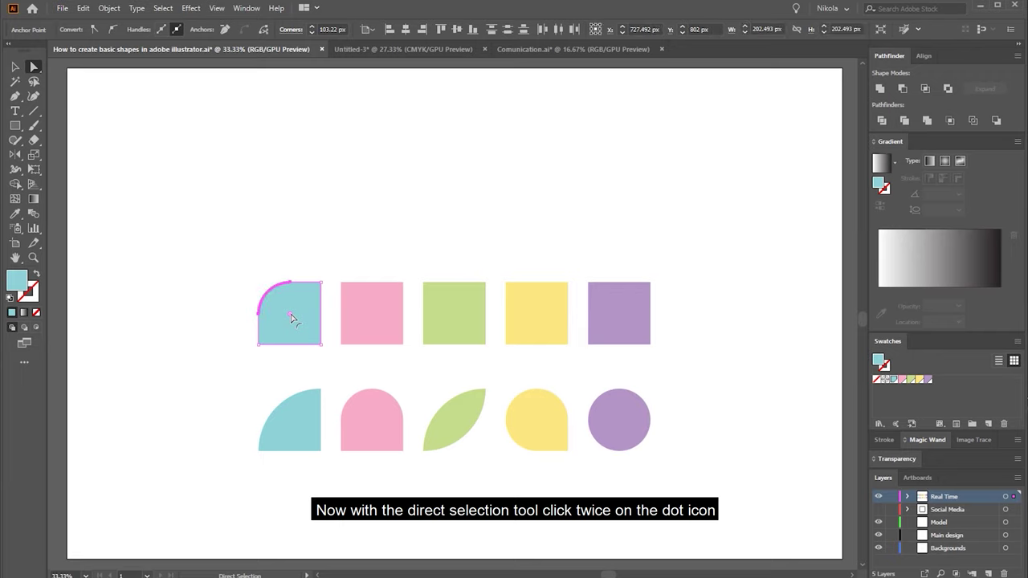
double_click(291, 314)
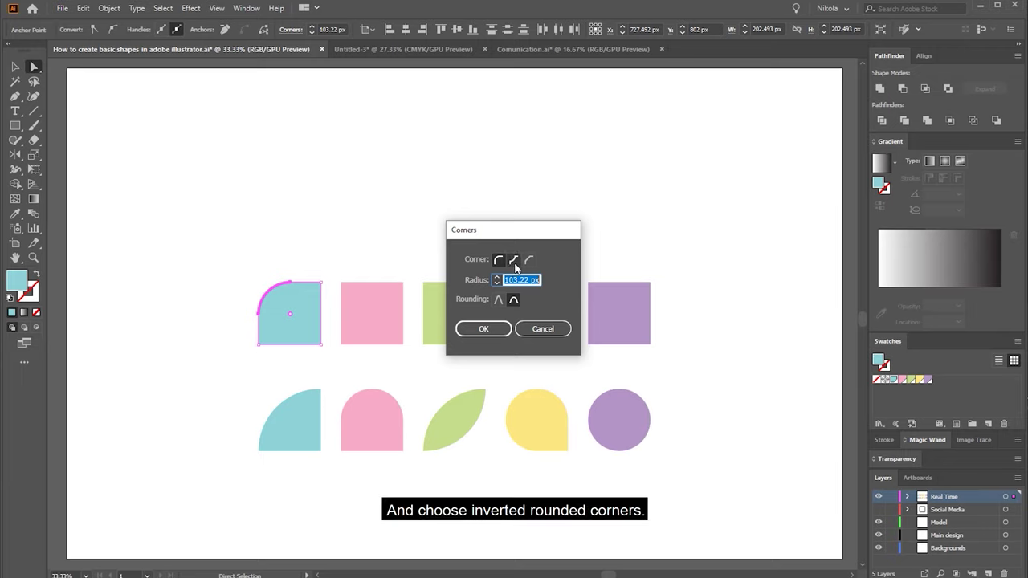
click(514, 261)
click(486, 330)
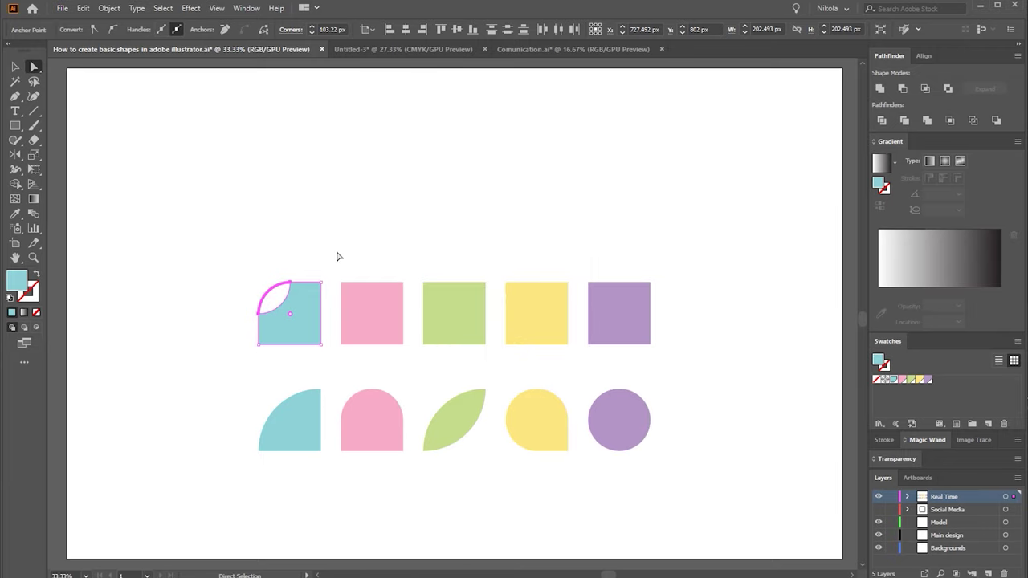
Round the pink square's two top corners to 101.25 px and switch them to inverted round corners
drag(333, 259, 372, 321)
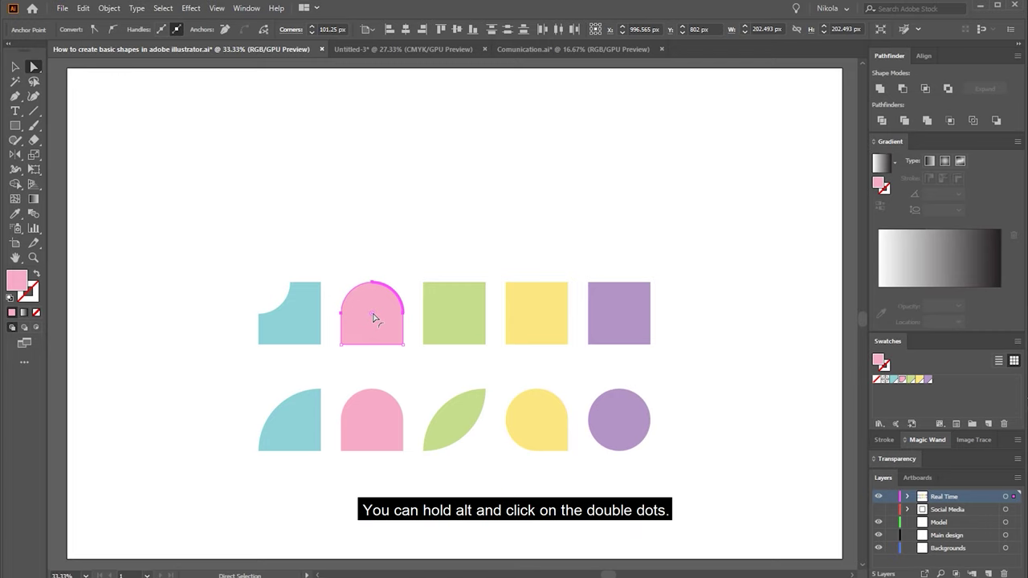
key(alt)
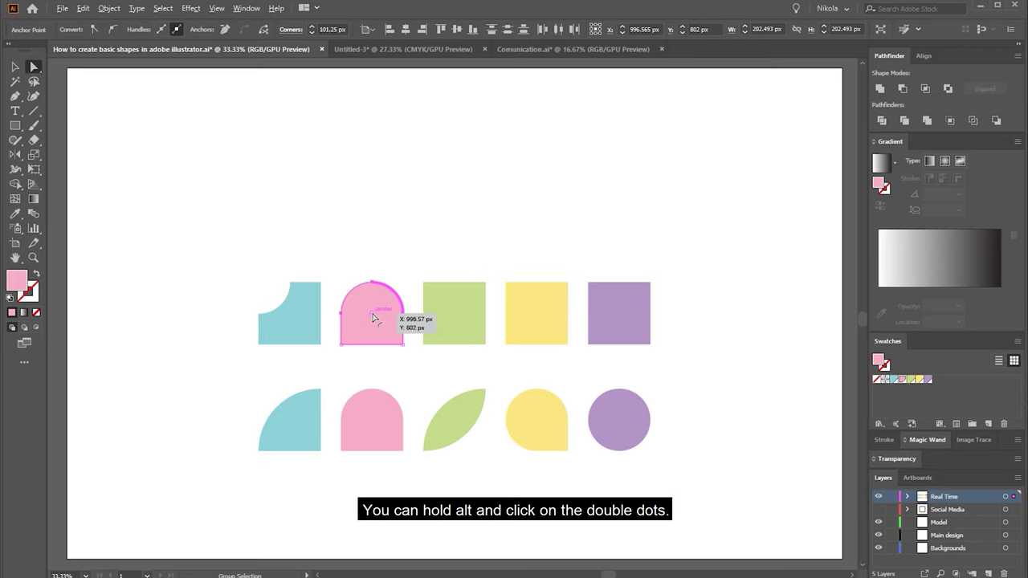
alt+click(372, 318)
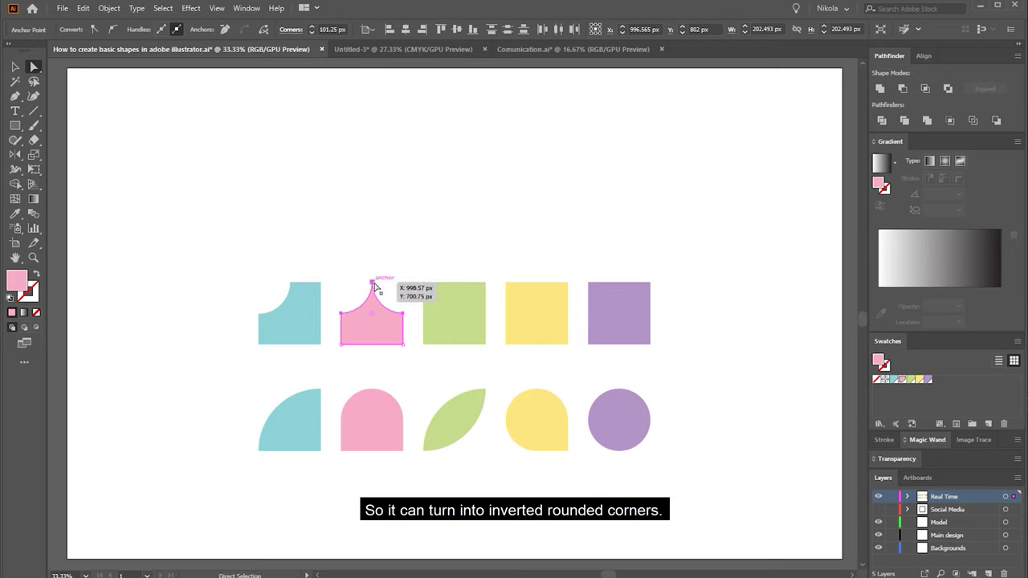
click(416, 273)
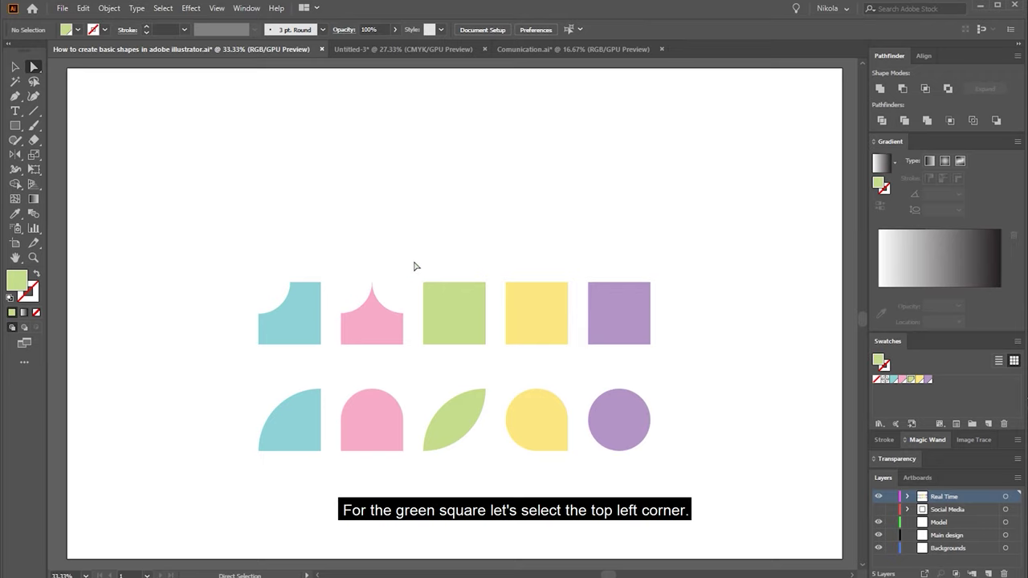
Round the green square's top-left and bottom-right corners to about 100.35 px and switch them to inverted round
drag(410, 268, 438, 296)
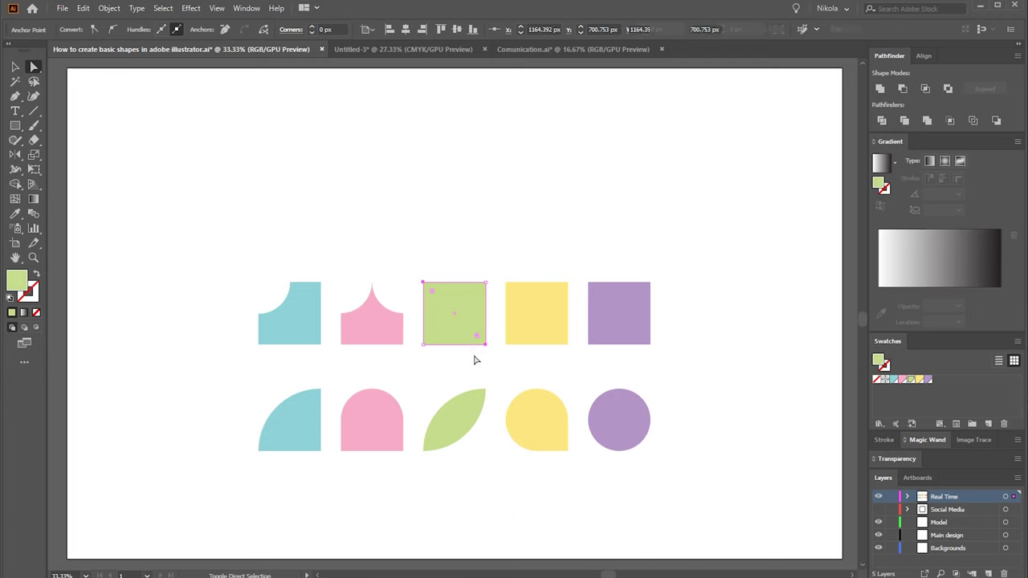
shift+click(485, 344)
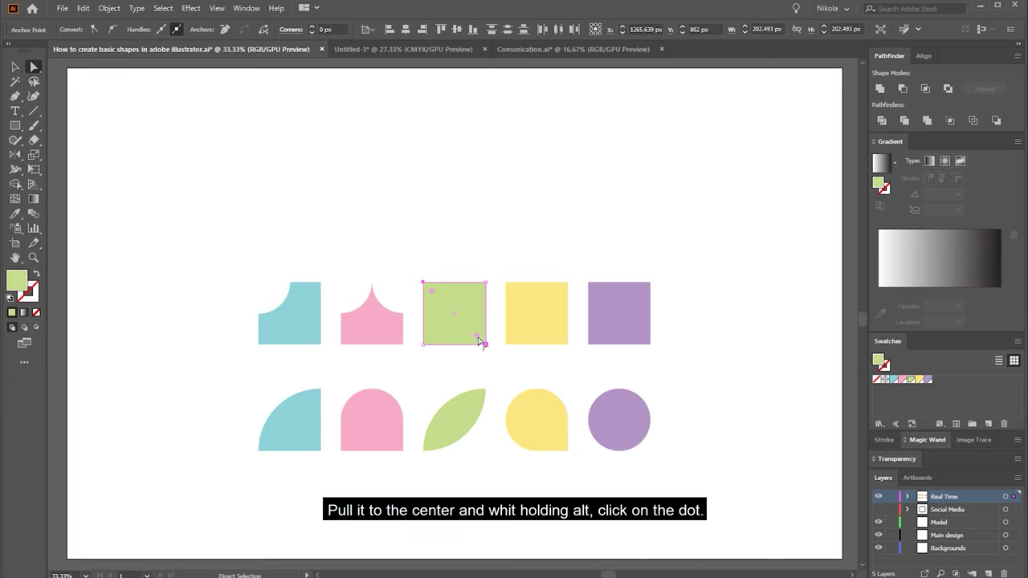
drag(478, 337, 454, 318)
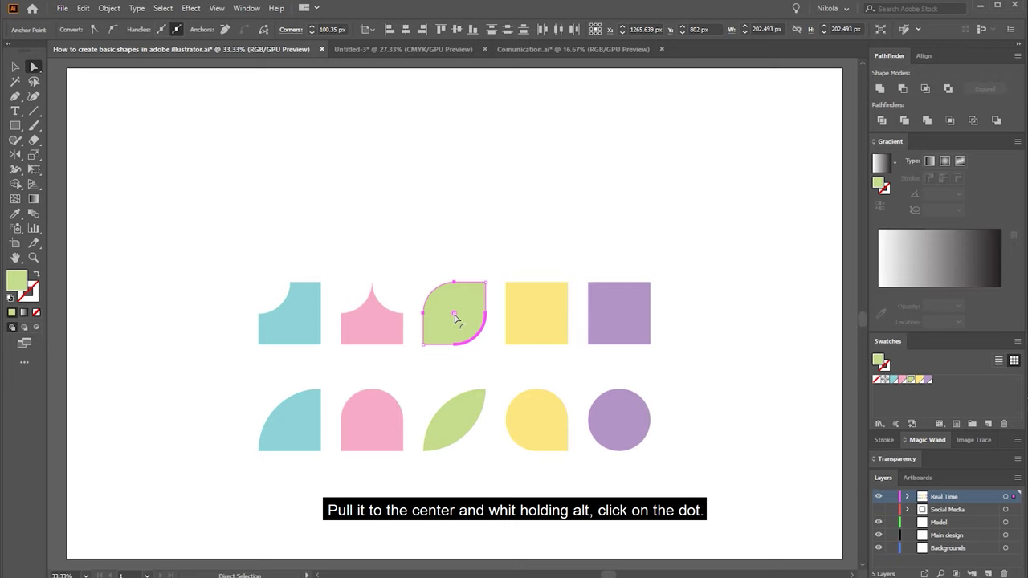
alt+click(454, 315)
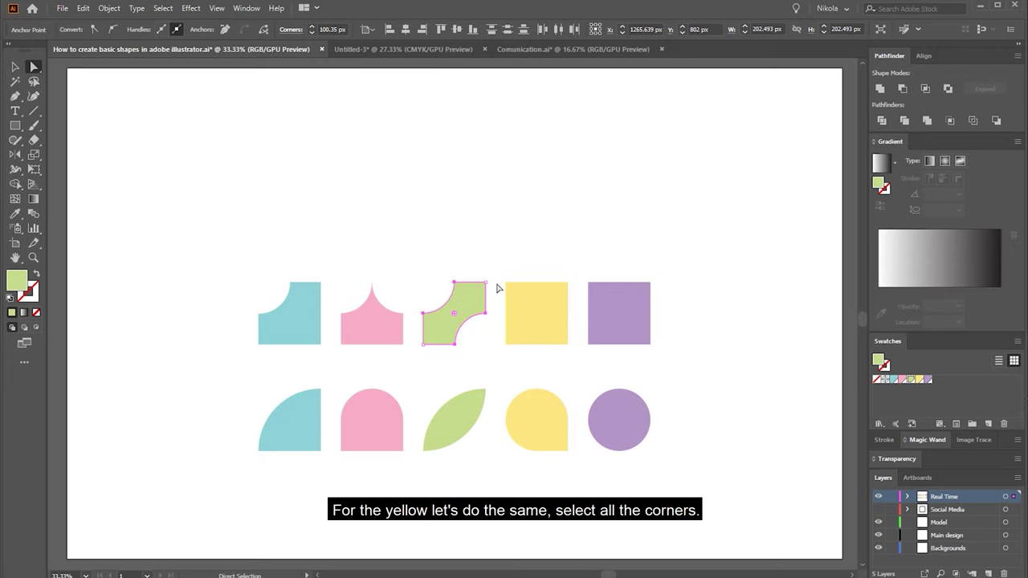
Round all corners of the yellow square except the bottom-right one to 101.25 px and make them inverted round
drag(497, 273, 573, 362)
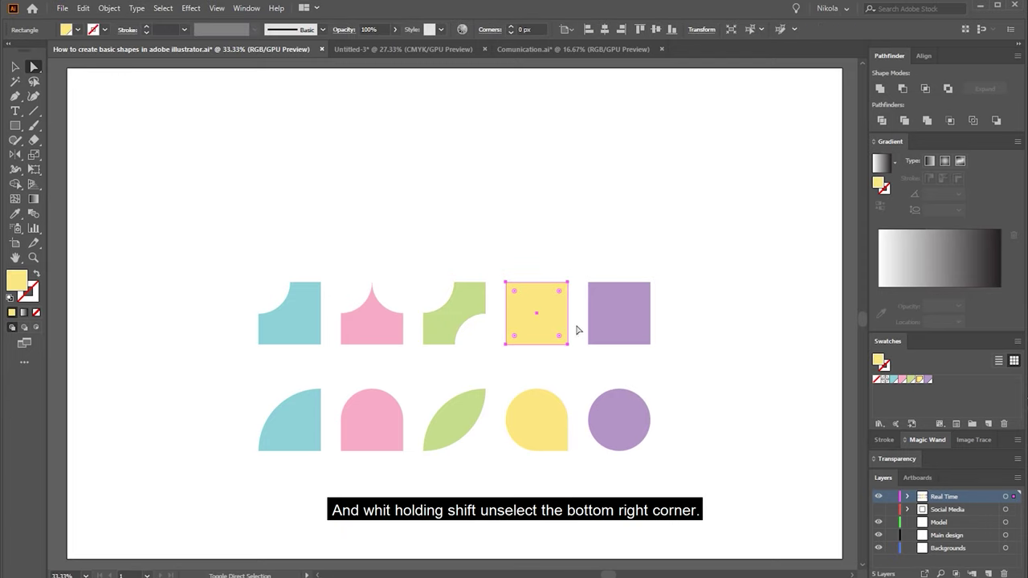
shift+click(568, 344)
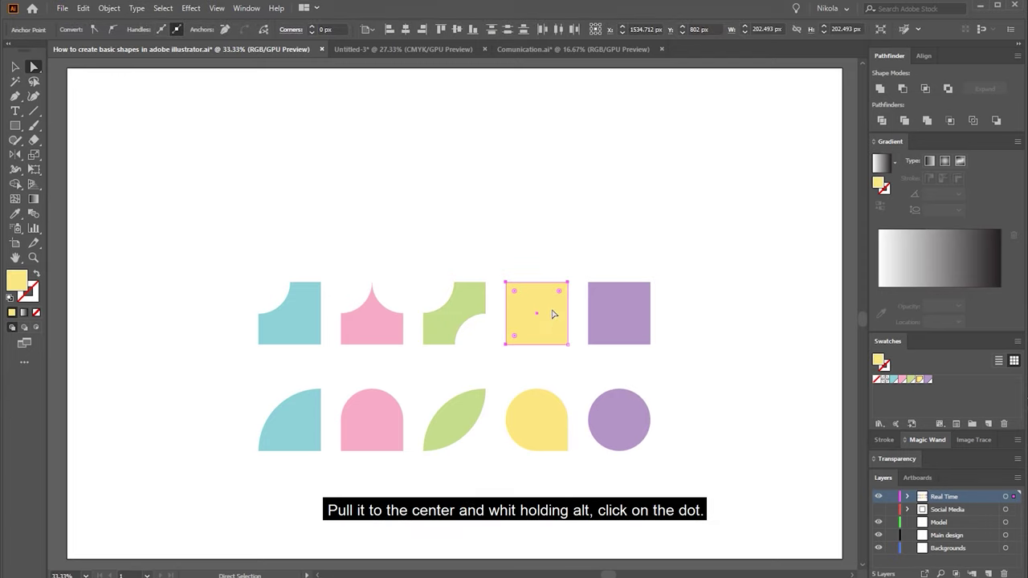
drag(560, 295, 539, 319)
key(alt)
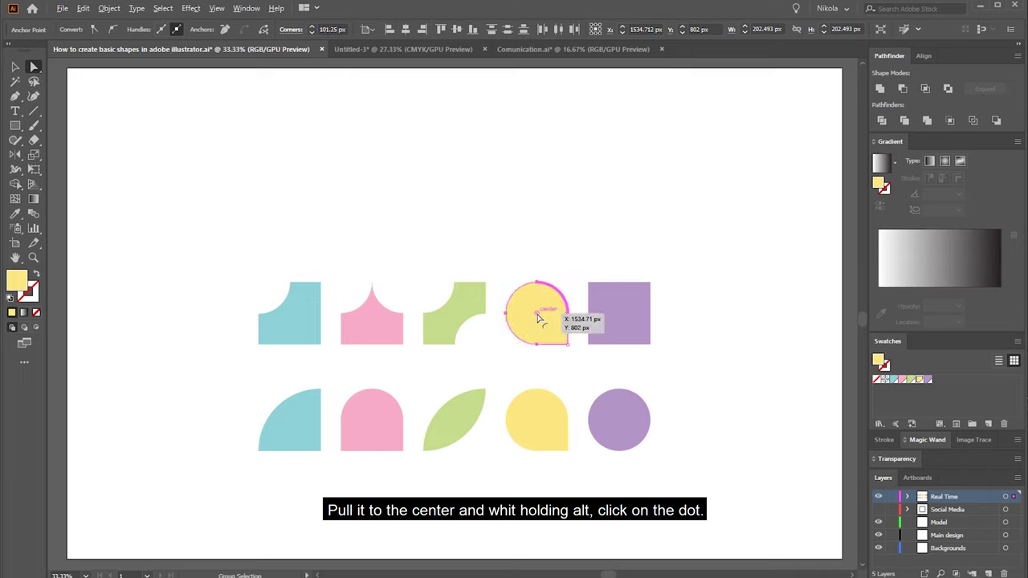
alt+click(538, 317)
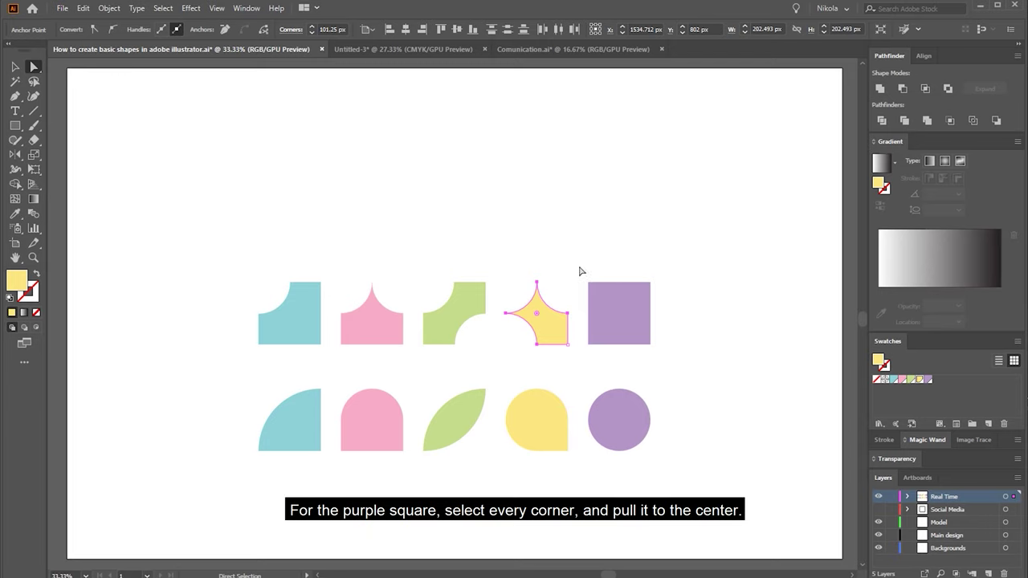
Round all four corners of the purple square to 101.25 px and invert them to form a four-pointed star
drag(582, 272, 619, 319)
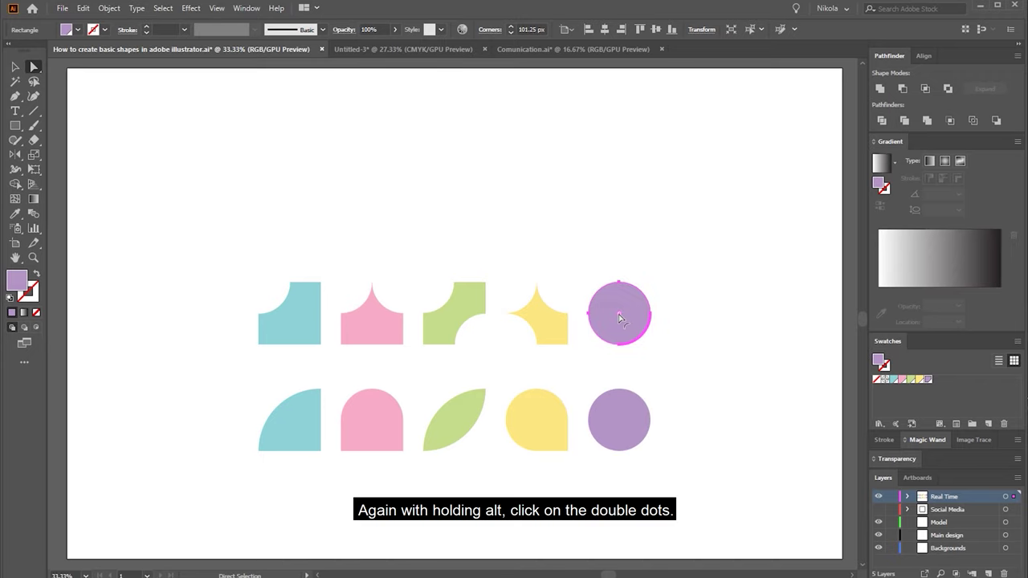
key(alt)
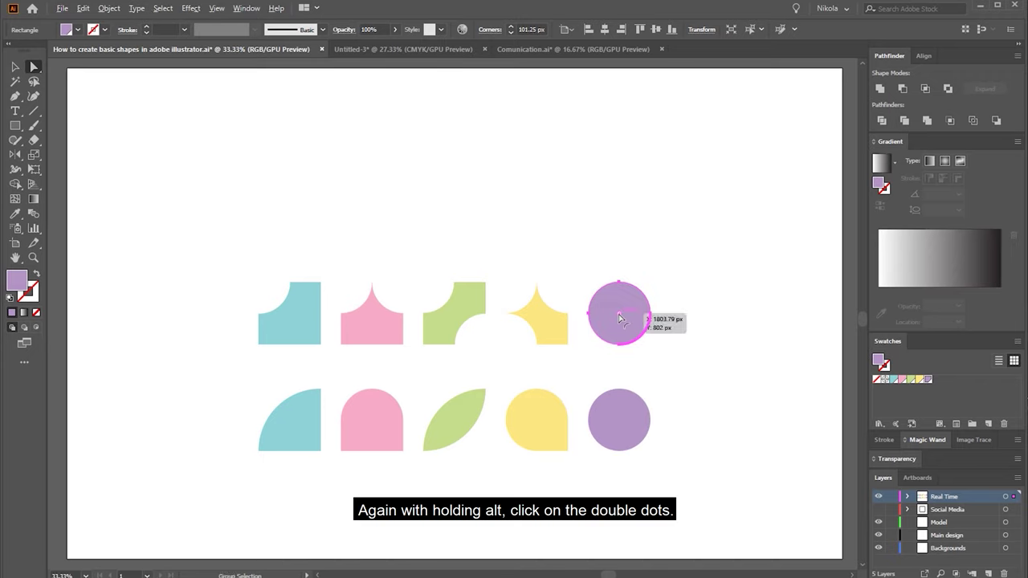
alt+click(620, 319)
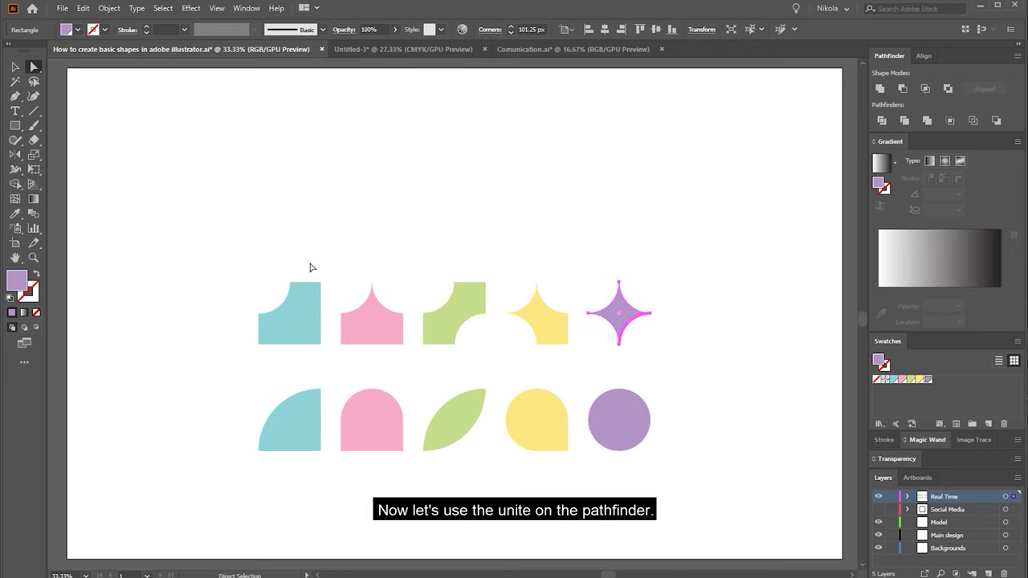
Unite each of the five inverted-round shapes individually with Pathfinder Unite
click(306, 309)
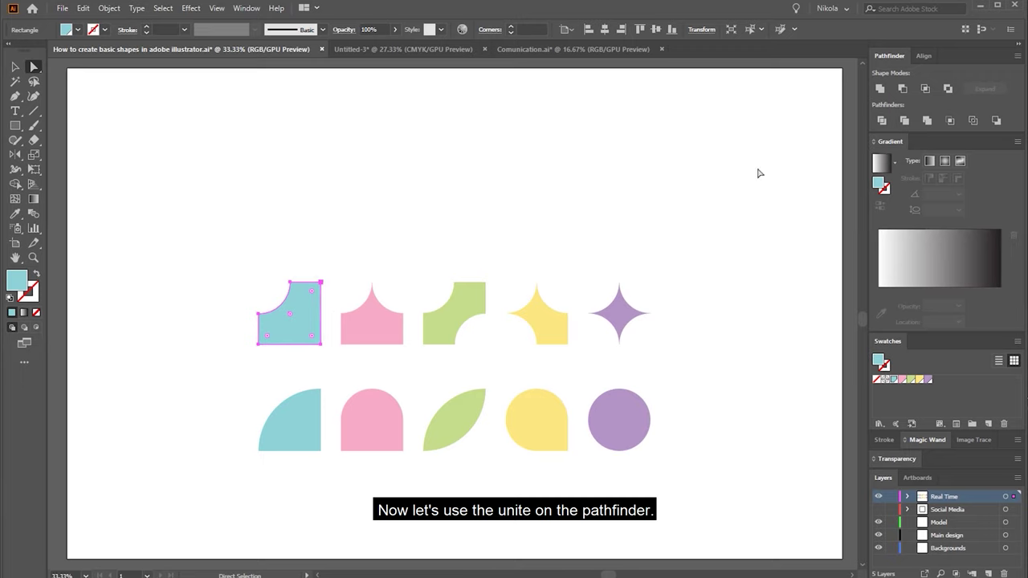
click(395, 326)
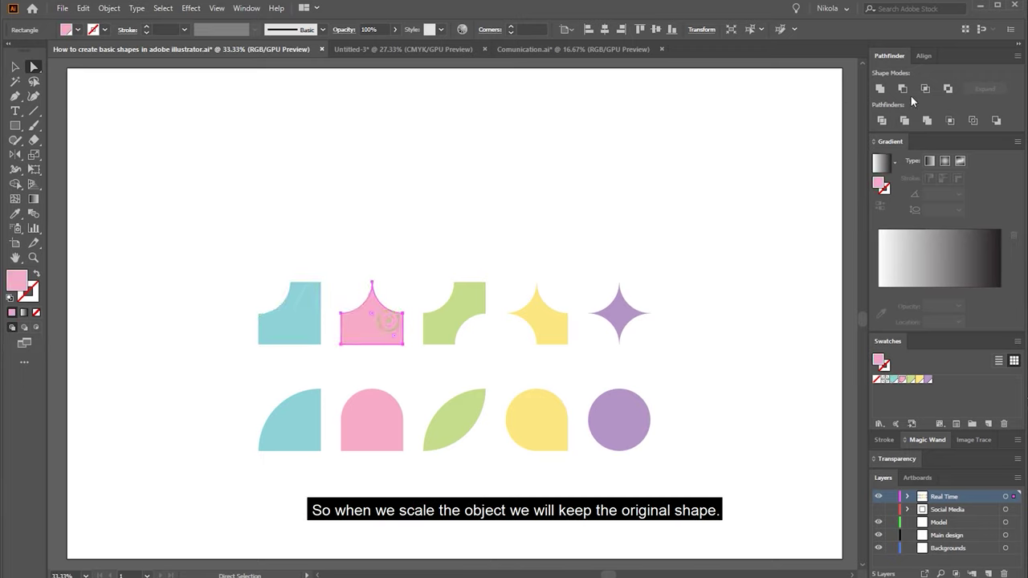
click(478, 298)
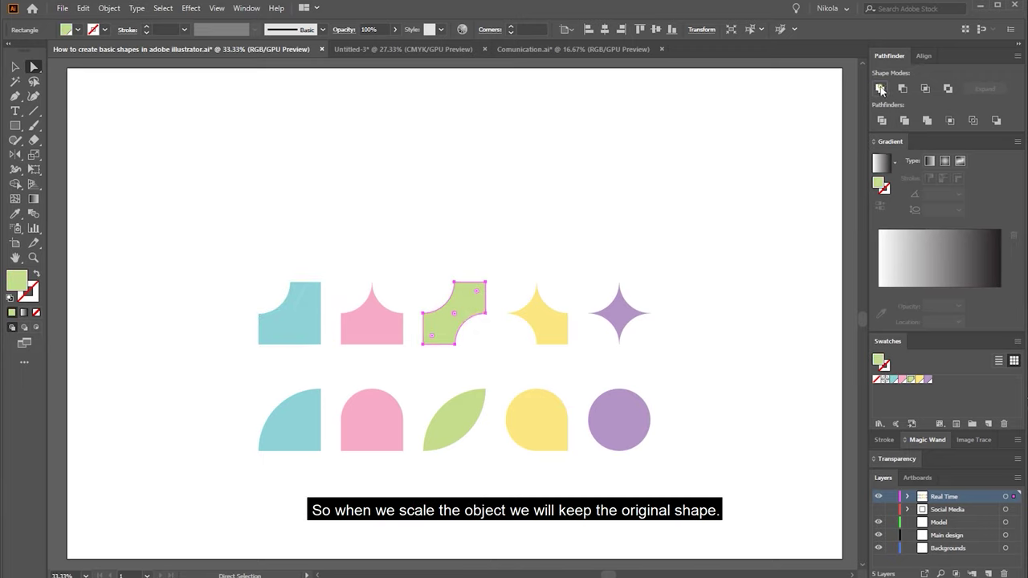
click(535, 314)
click(618, 320)
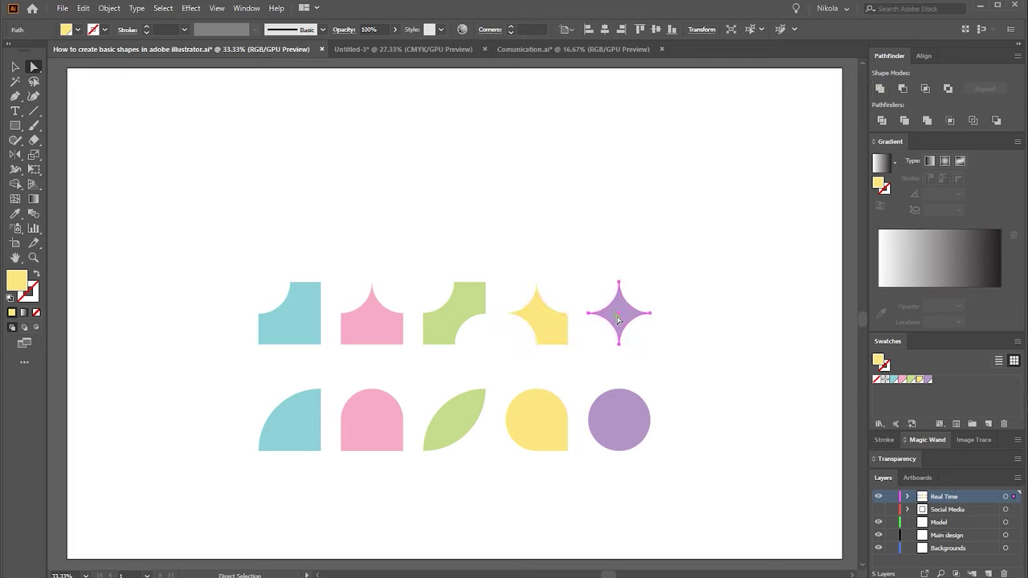
click(396, 223)
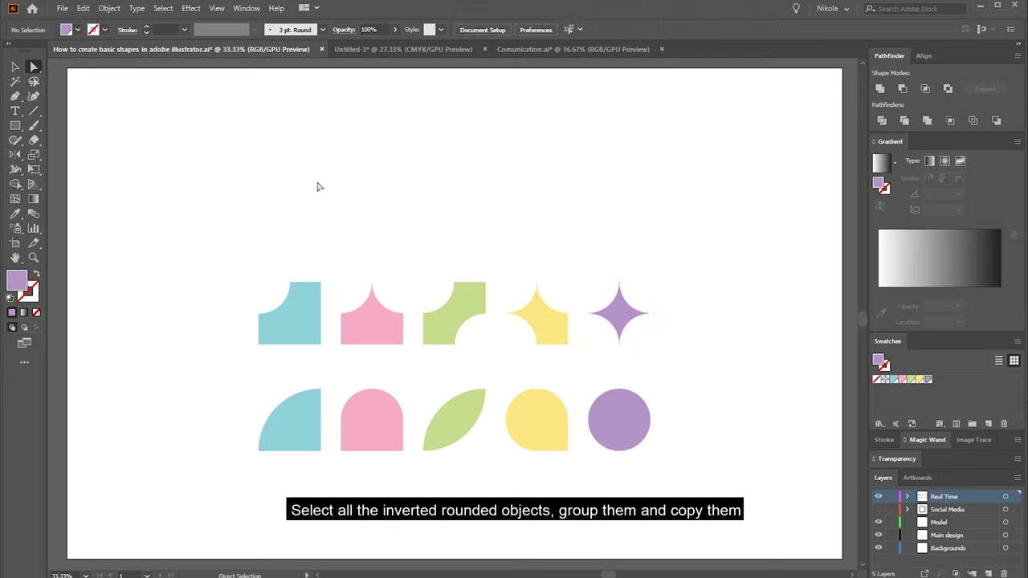
Group the five inverted-round shapes together and copy the group
click(14, 67)
drag(197, 218, 649, 353)
key(ctrl+g)
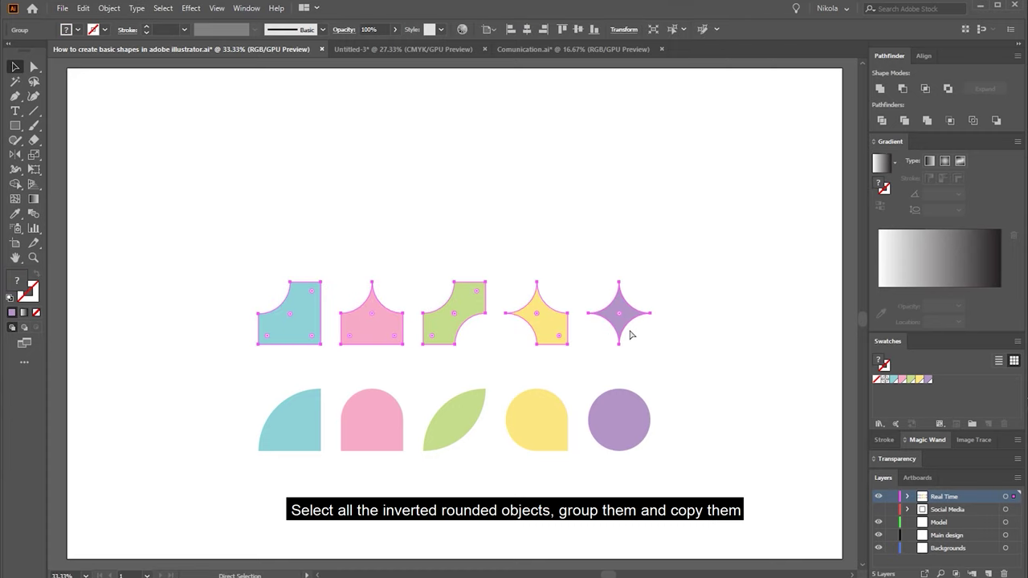
Undo the grouping and corner edits back to the row of five plain coloured squares
key(ctrl+z)
key(ctrl+z)
key(ctrl+z)
key(ctrl+z)
key(ctrl+z)
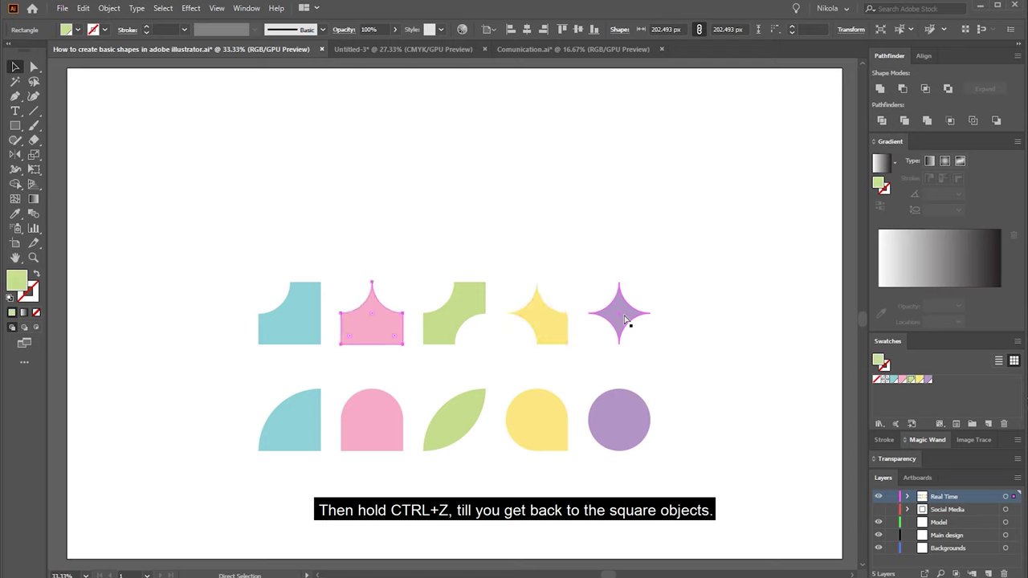
key(ctrl+z)
key(ctrl+z)
key(ctrl+z)
key(ctrl+z)
key(ctrl+z)
key(ctrl+z)
key(ctrl+z)
key(ctrl+z)
key(ctrl+z)
key(ctrl+z)
key(ctrl+z)
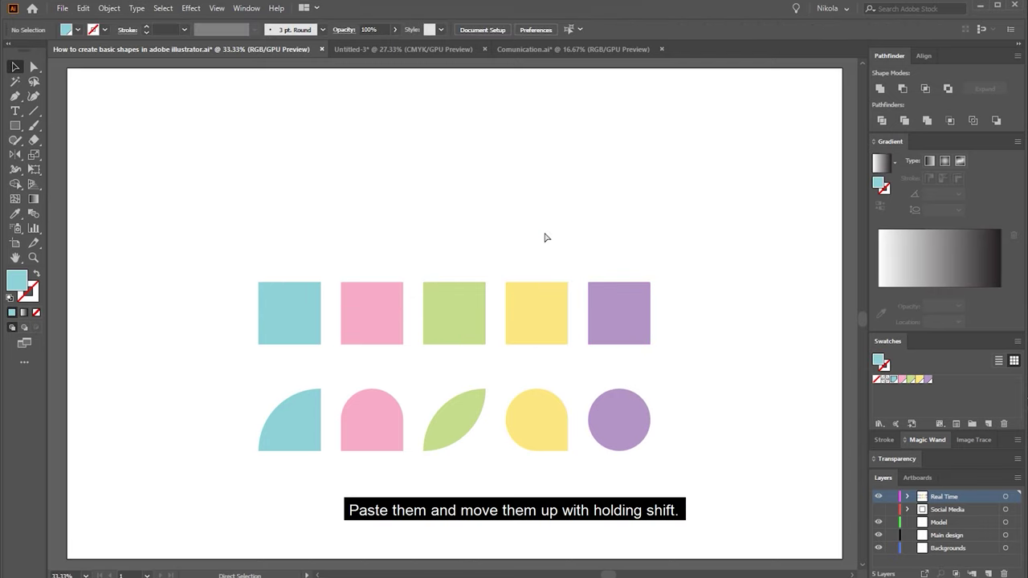
Paste the copied inverted-round group in place and move it straight up, leaving a gap of about 145.5 px above the squares
key(ctrl+f)
drag(475, 301, 470, 198)
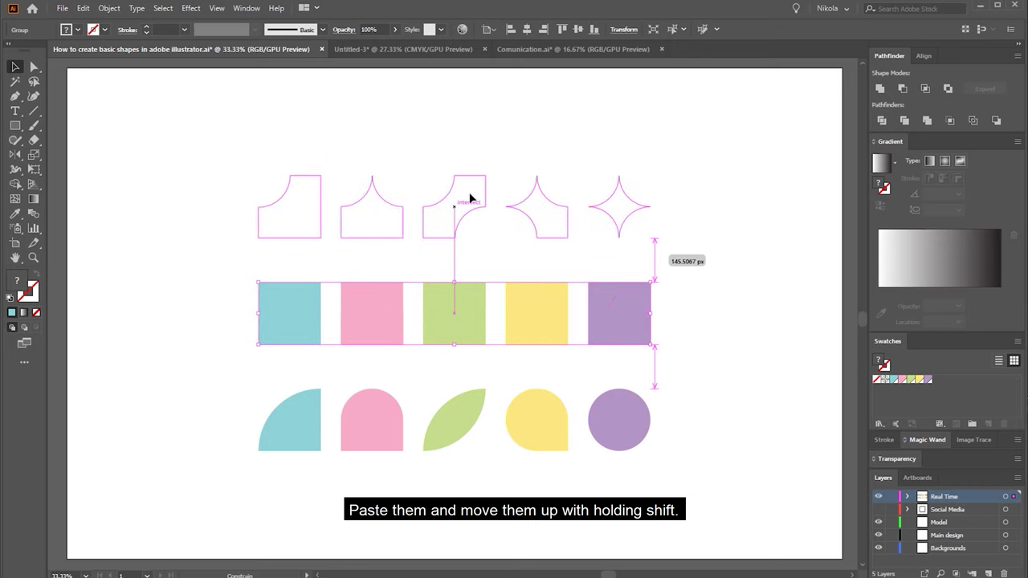
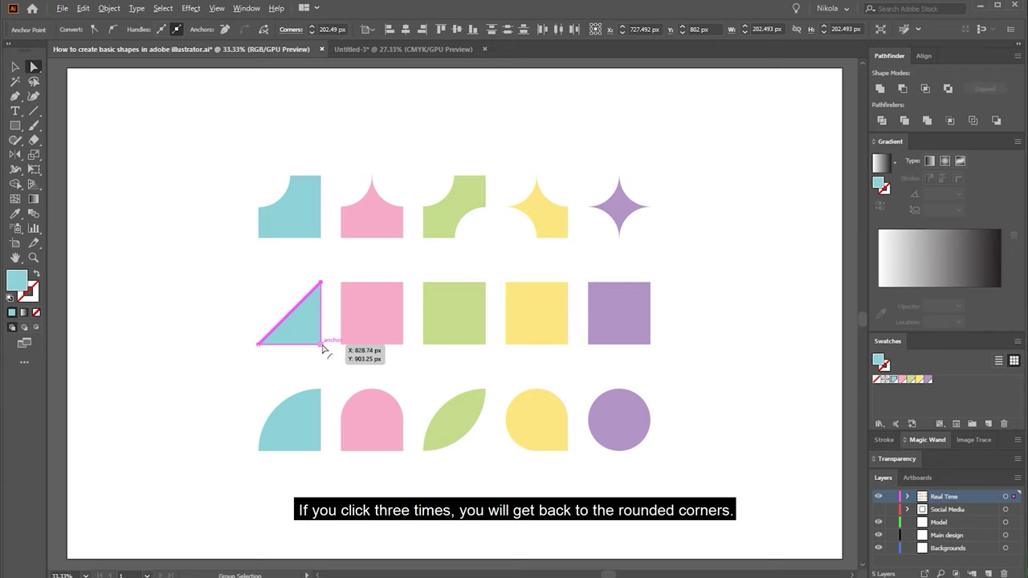
Cycle the blue square's top-left corner to round, then set it to chamfer in its corner options, with a 202.49 px radius
alt+click(321, 346)
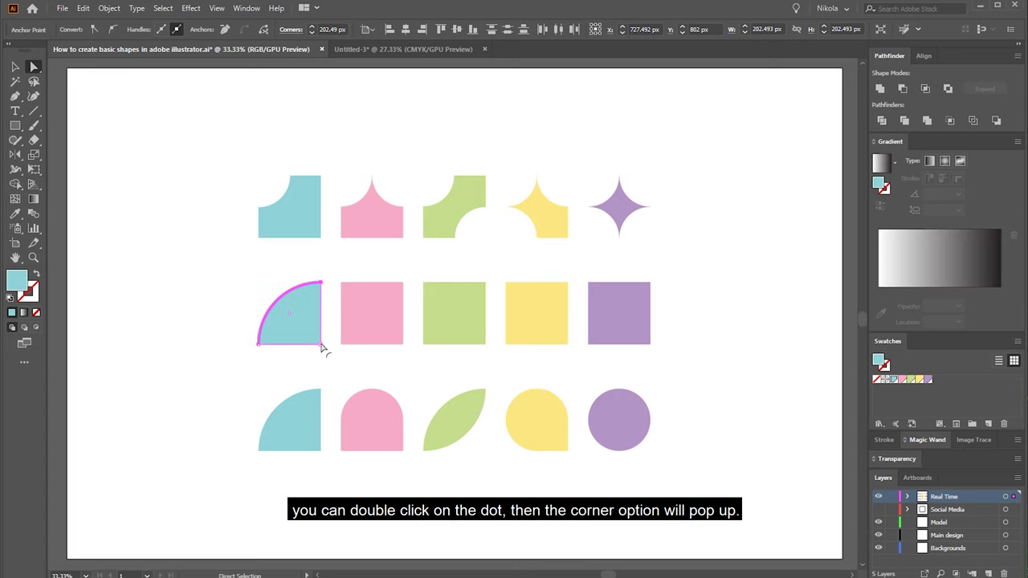
double_click(320, 344)
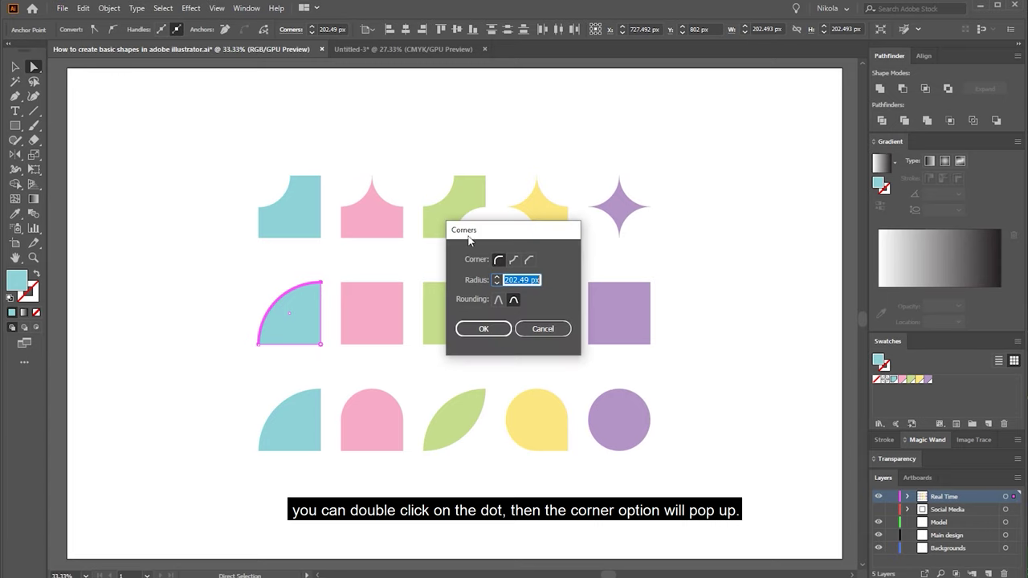
click(529, 261)
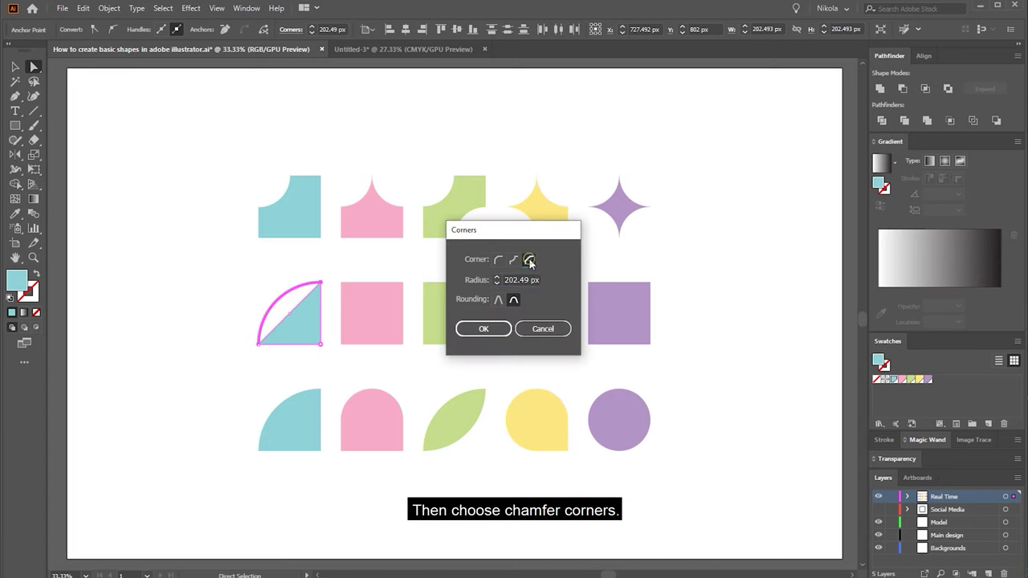
click(483, 329)
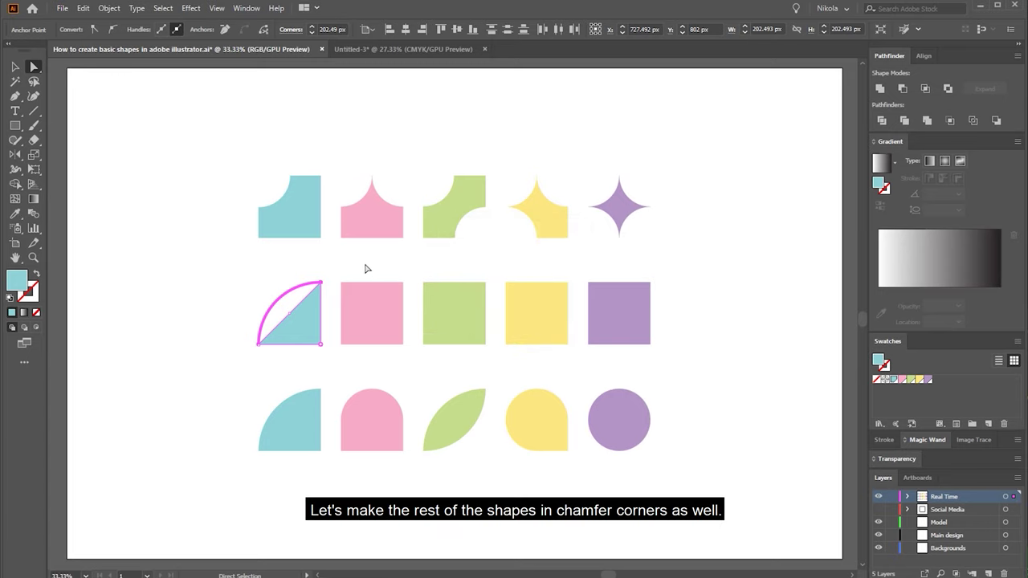
click(337, 273)
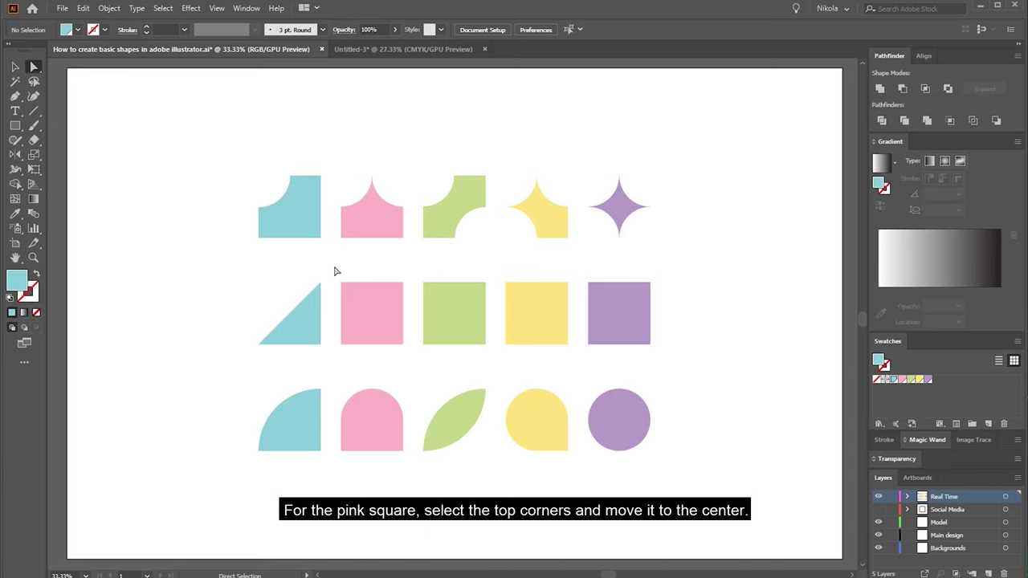
Pull the pink square's two top corners in to 101.25 px and switch them to chamfer
drag(337, 271, 370, 319)
alt+click(374, 319)
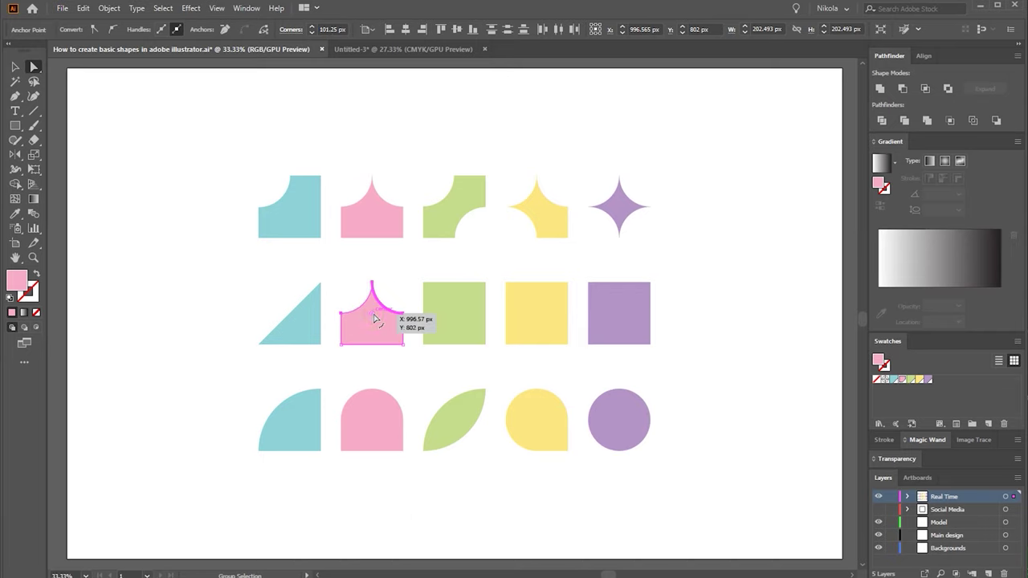
alt+click(374, 318)
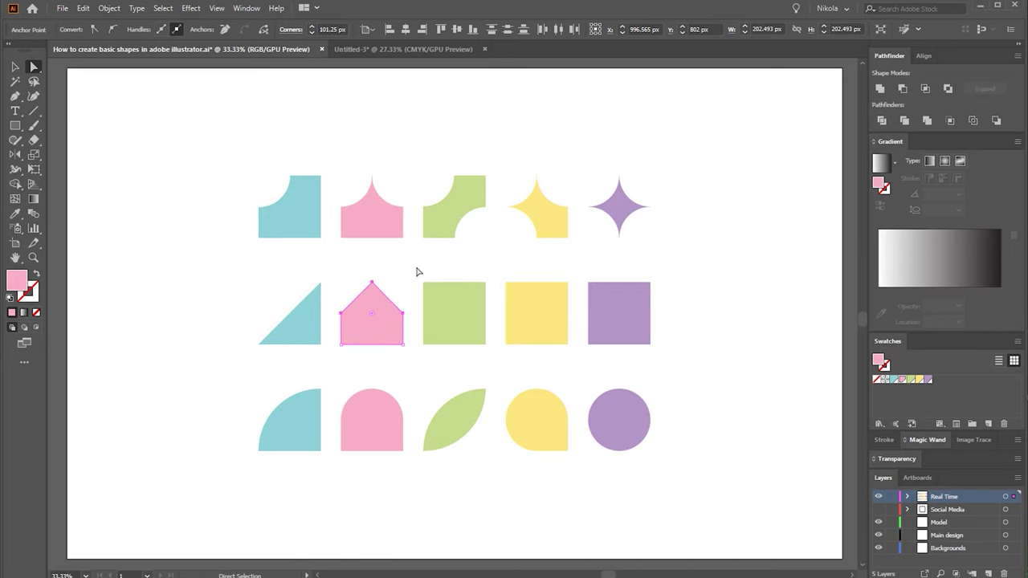
Pull the green square's top-left and bottom-right corners in to about 104.35 px and switch them to chamfer
drag(417, 272, 443, 305)
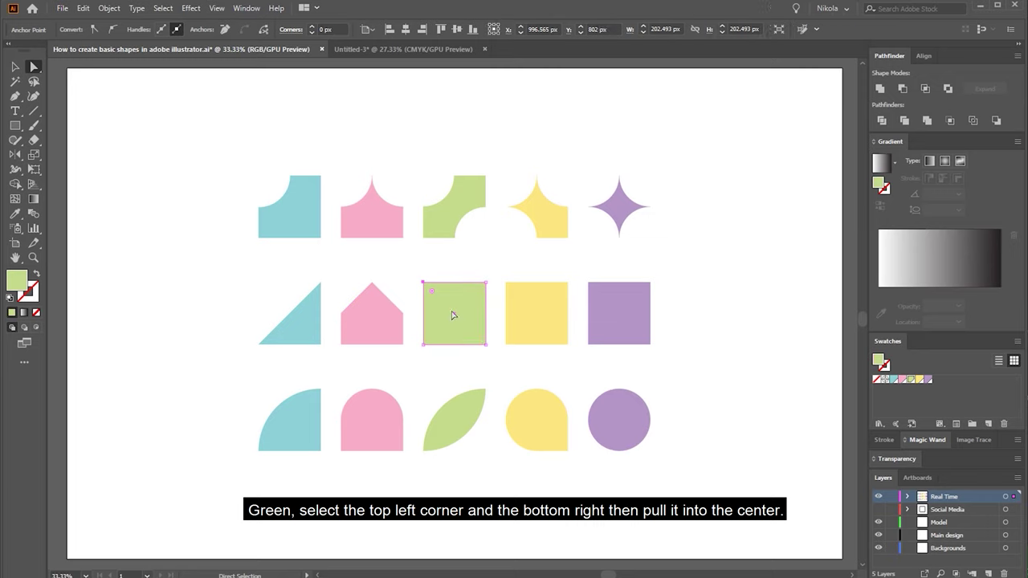
shift+click(482, 343)
drag(478, 341, 453, 314)
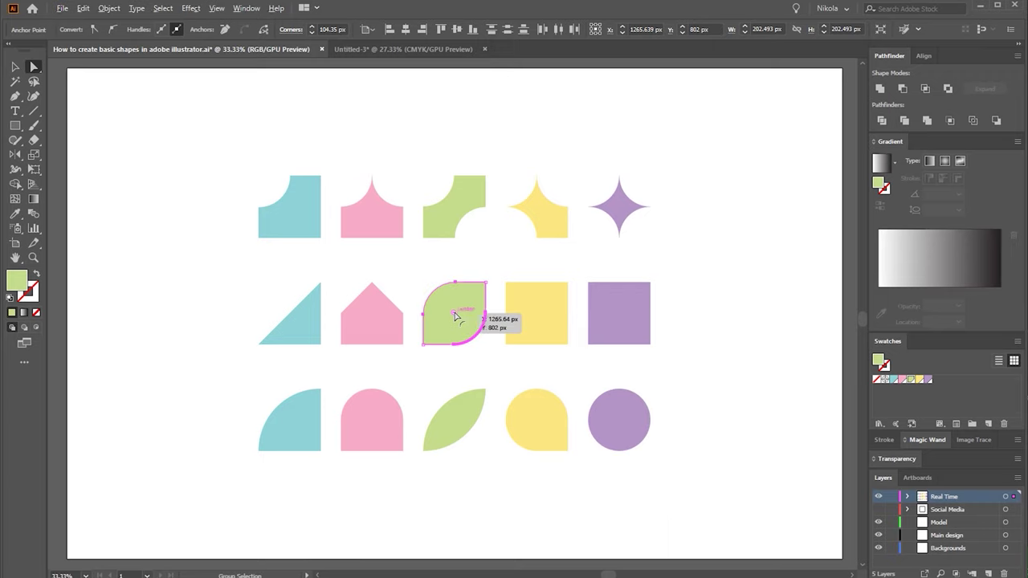
alt+click(455, 314)
alt+click(455, 314)
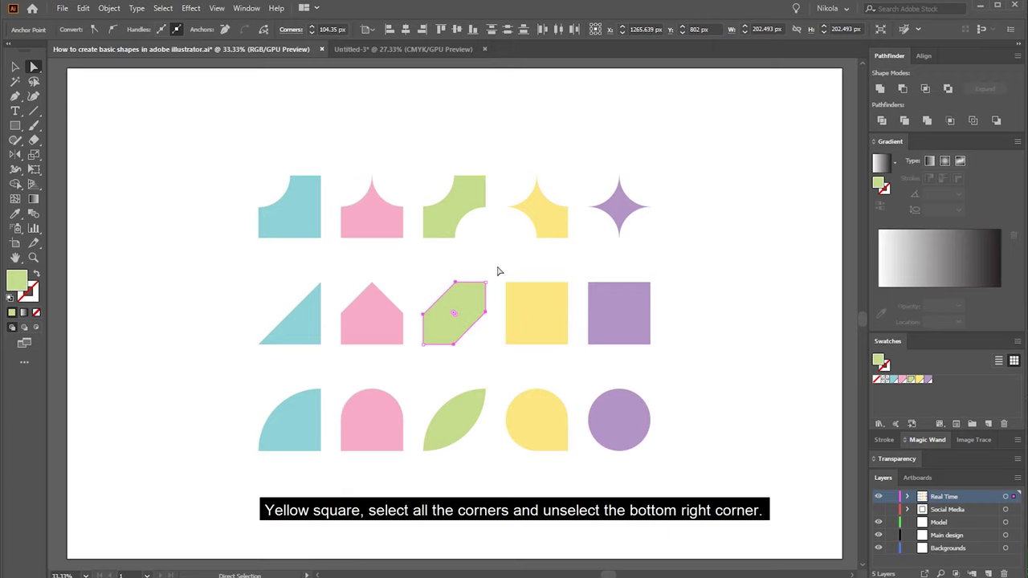
Pull all corners of the yellow square except the bottom-right one in to 101.25 px and switch them to chamfer
drag(500, 276, 575, 349)
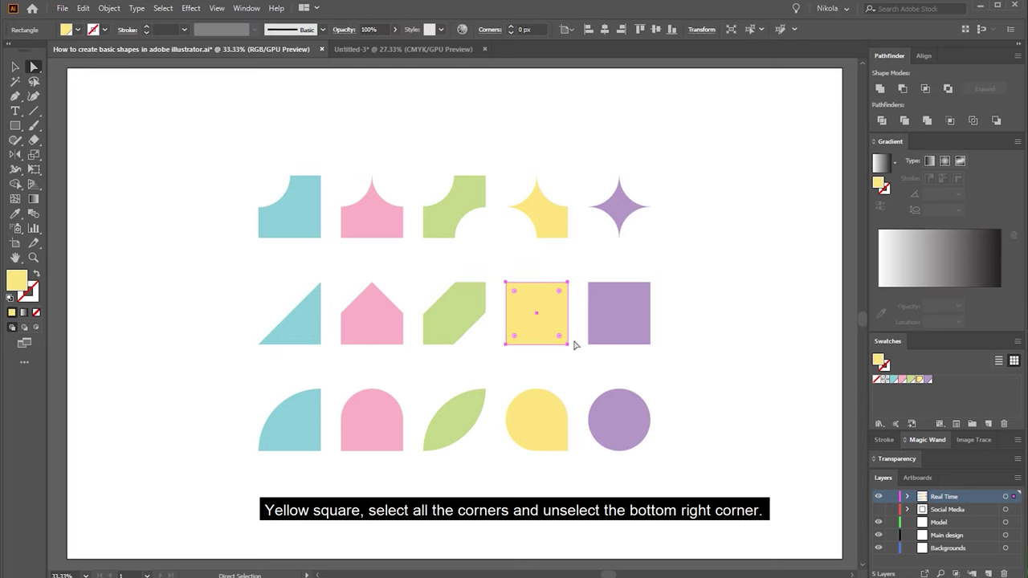
shift+click(568, 344)
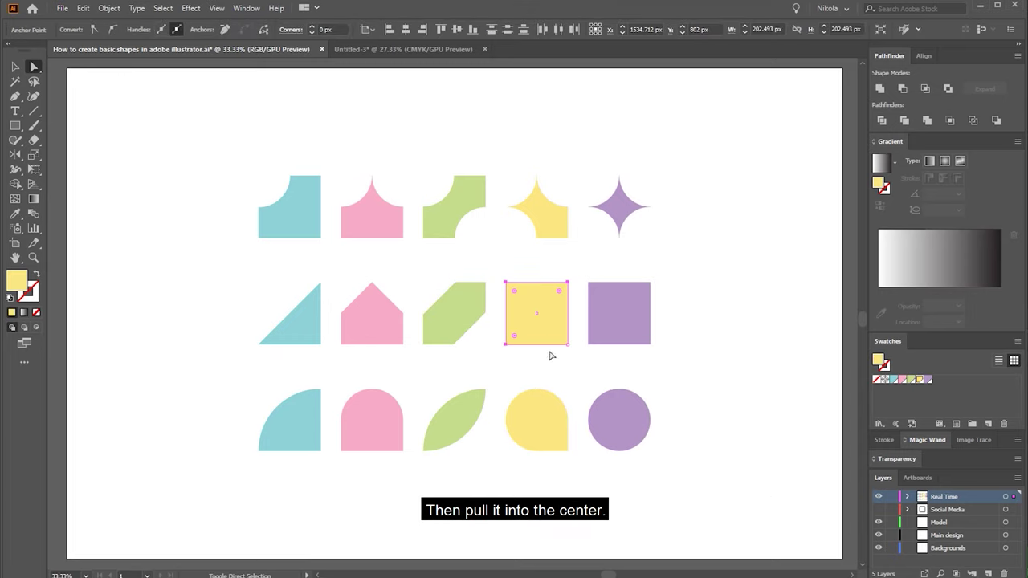
drag(559, 292, 539, 318)
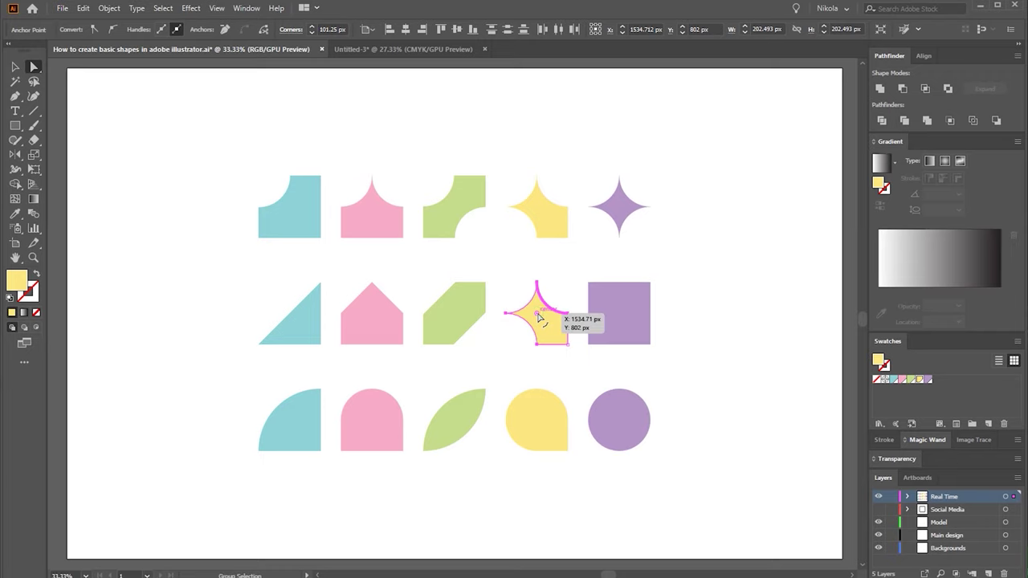
alt+click(537, 314)
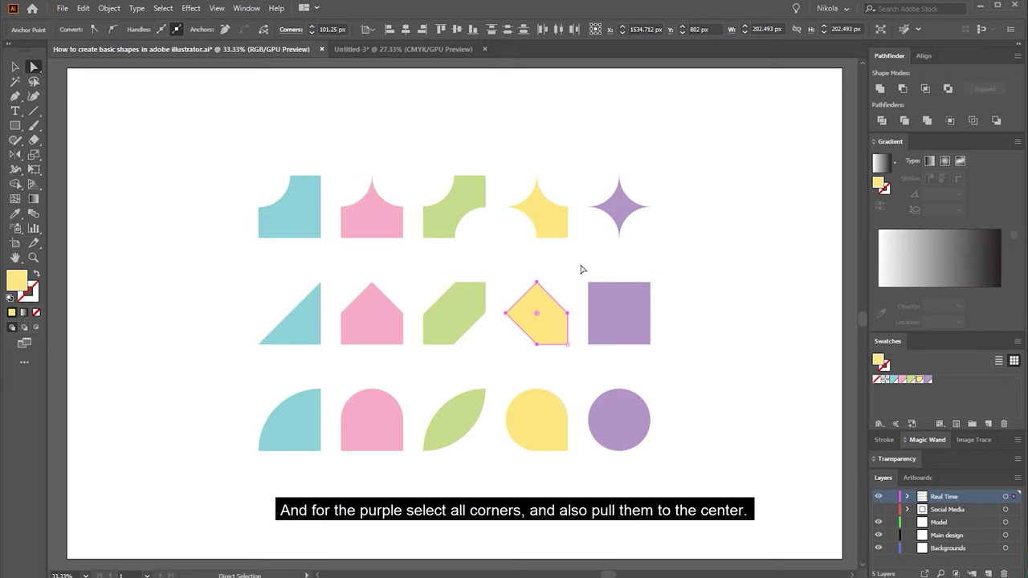
Pull all four corners of the purple square to the centre and chamfer them to form a diamond
click(651, 342)
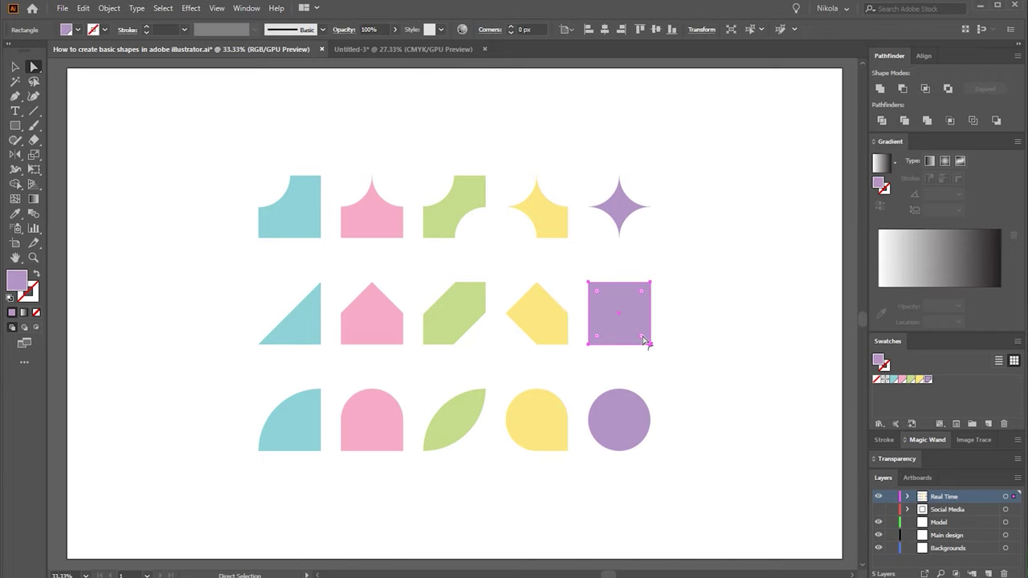
drag(644, 340, 599, 344)
alt+click(620, 320)
key(v)
click(691, 332)
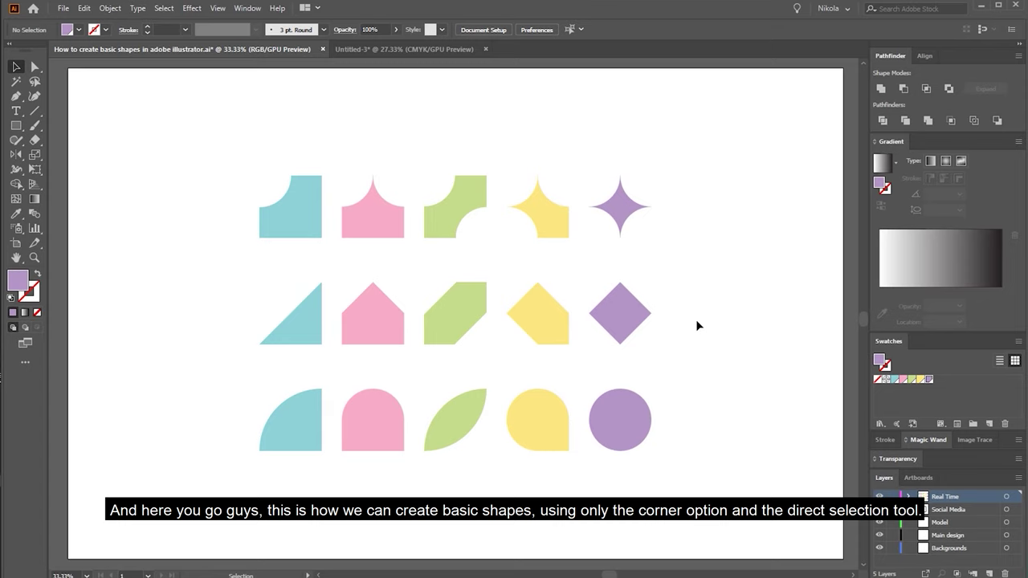
Draw a large purple square beside the diamond with a rounded top-left, inverted-round top-right and two chamfered bottom corners
key(m)
drag(677, 278, 776, 376)
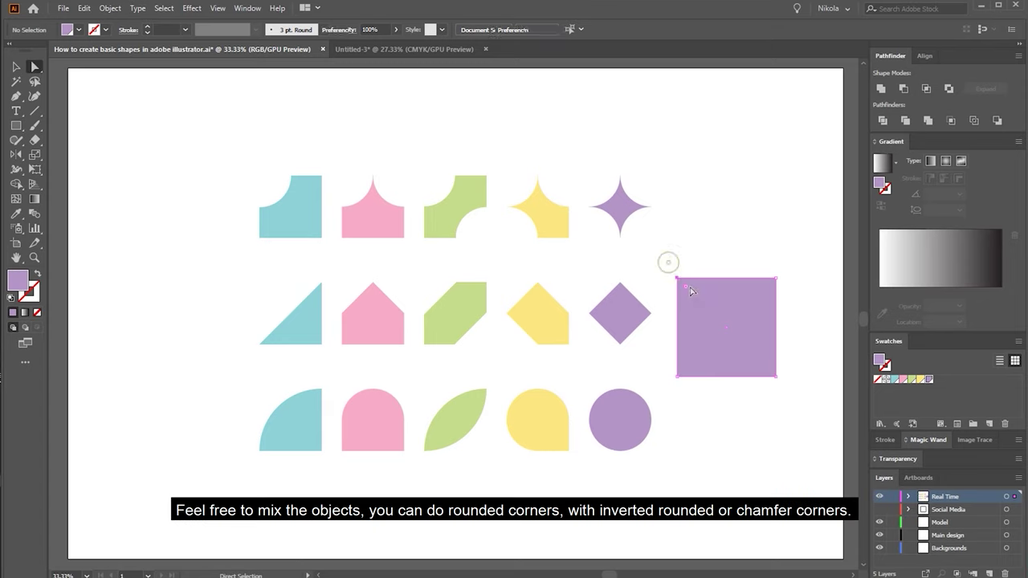
key(a)
drag(689, 290, 730, 330)
click(773, 278)
alt+click(729, 329)
drag(670, 356, 743, 347)
Undo the large purple mixed-corner shape
key(ctrl+z)
key(ctrl+z)
key(ctrl+z)
key(ctrl+z)
key(ctrl+z)
key(ctrl+z)
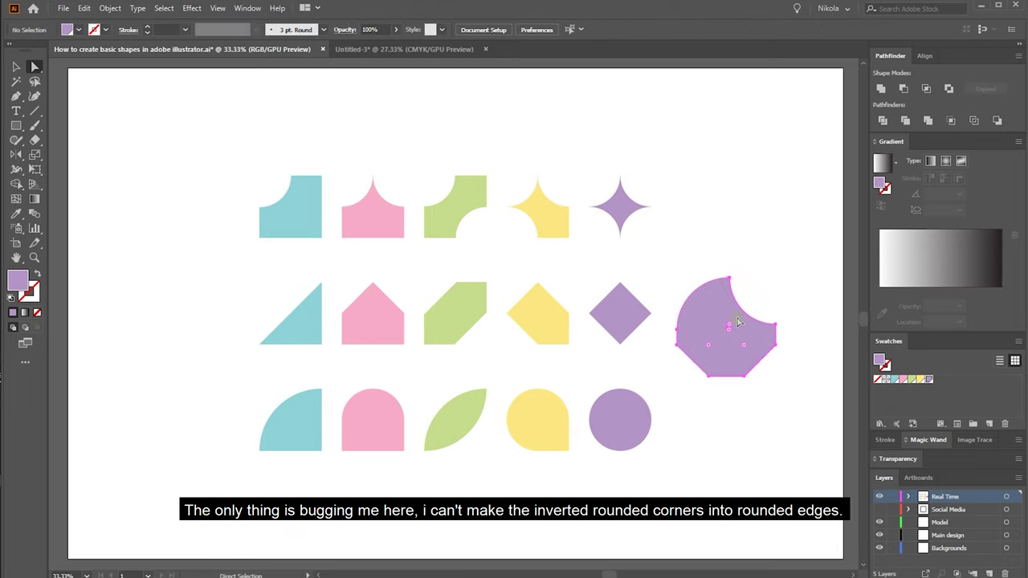
Duplicate the blue inverted-round shape into the empty area beside the purple diamond and enlarge it
click(302, 218)
drag(302, 218, 748, 305)
key(v)
drag(734, 264, 703, 228)
Check whether the anchors of the enlarged blue shape's inverted corner offer corner-rounding handles
key(a)
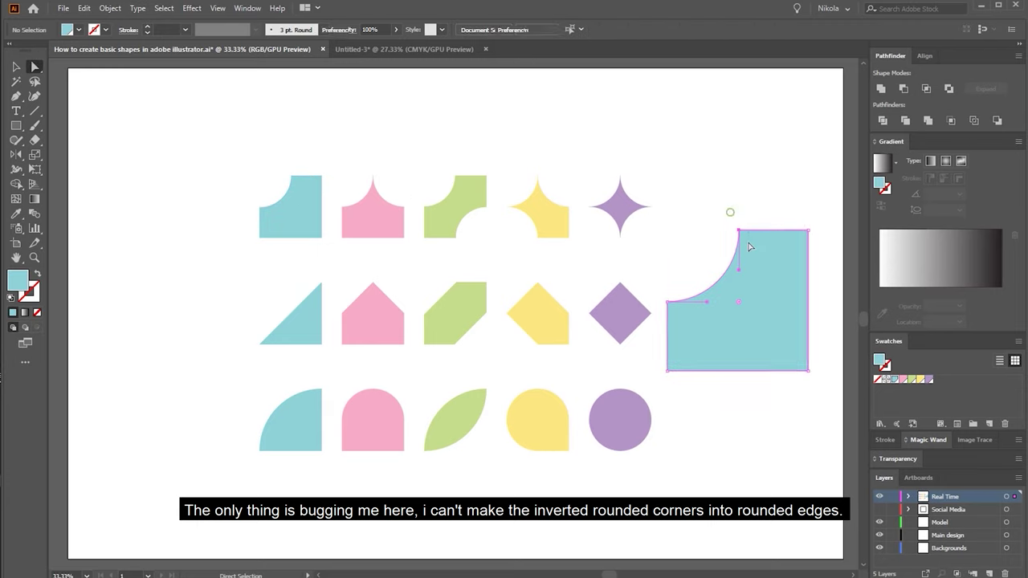
click(737, 230)
click(738, 265)
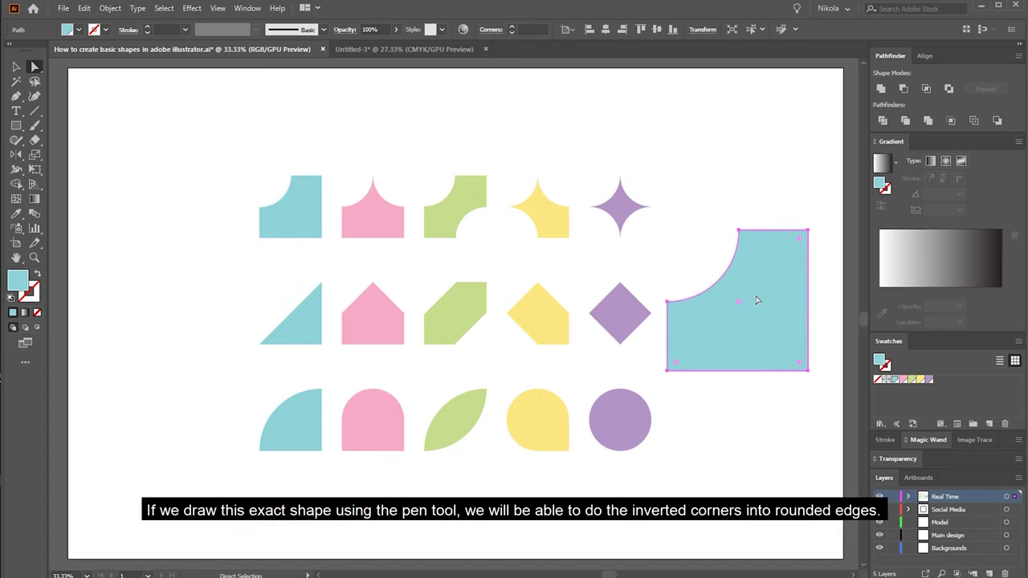
click(682, 202)
Draw a closed blue shape with a concave top-left curve above the enlarged copy using the Pen tool
key(p)
click(682, 199)
click(786, 101)
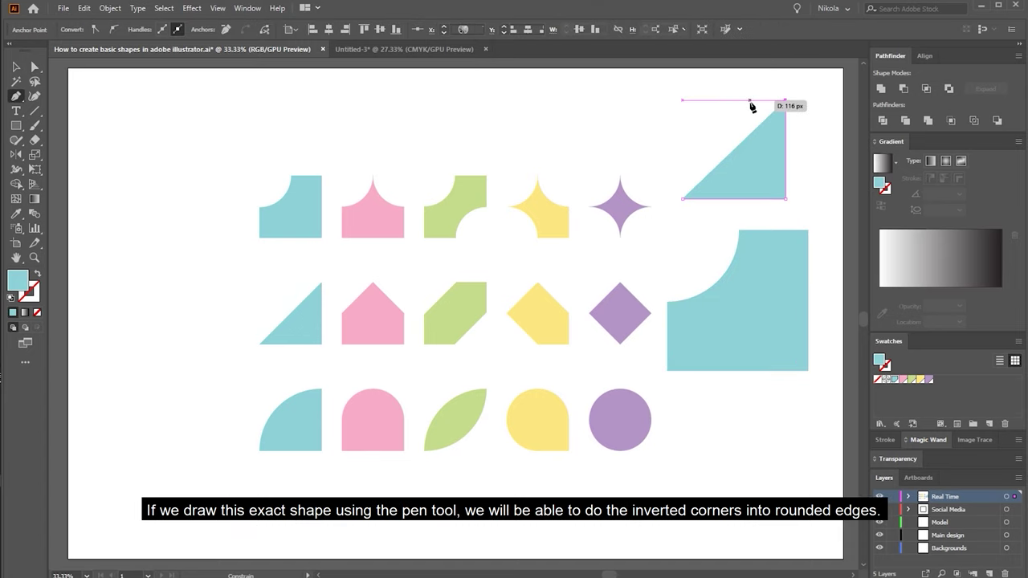
click(745, 100)
drag(683, 149, 622, 154)
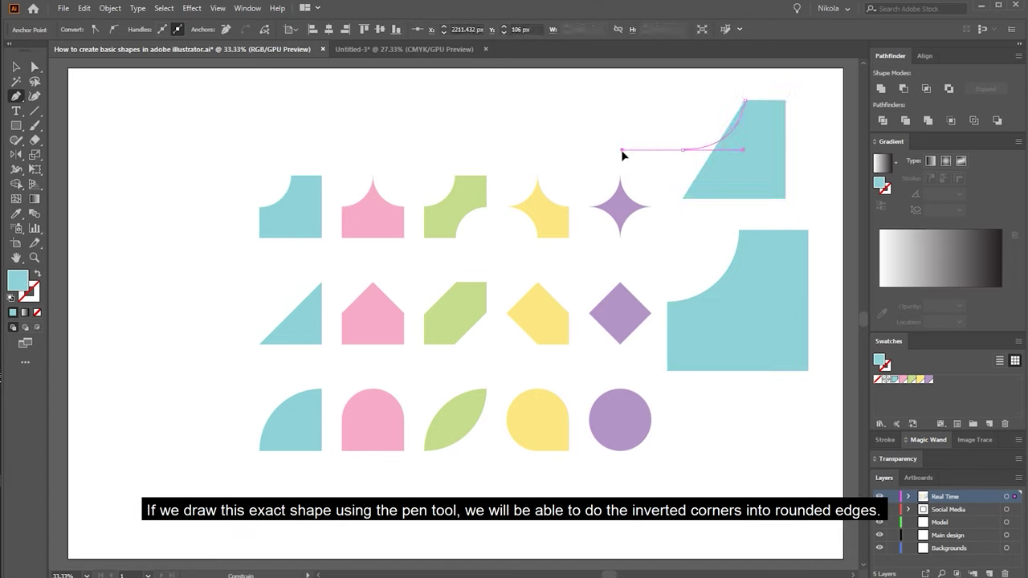
click(682, 199)
Round both ends of the pen-drawn shape's concave curve and its two bottom corners, leaving the top-right corner sharp
key(a)
drag(682, 140, 698, 168)
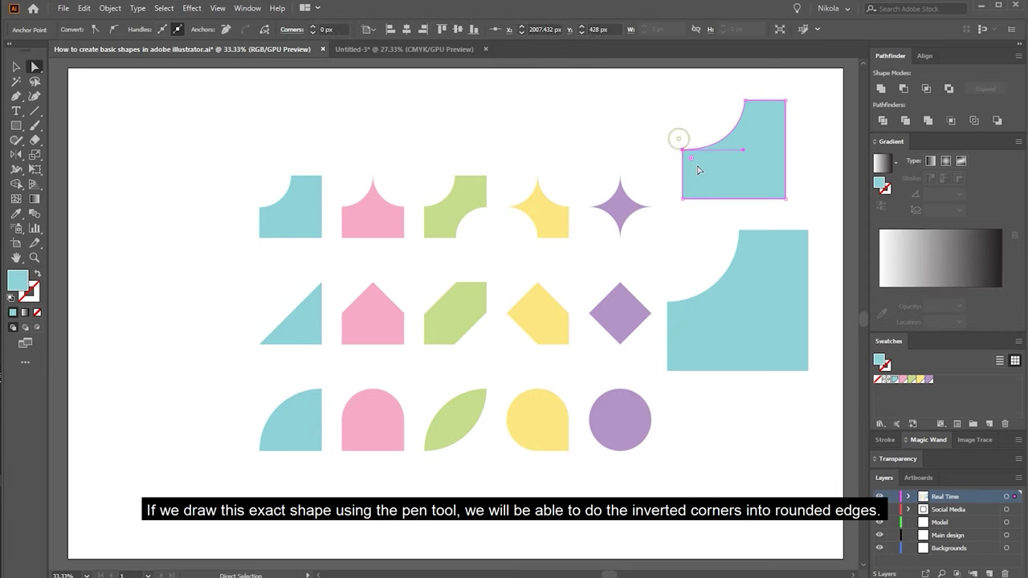
shift+click(743, 100)
drag(763, 121, 753, 108)
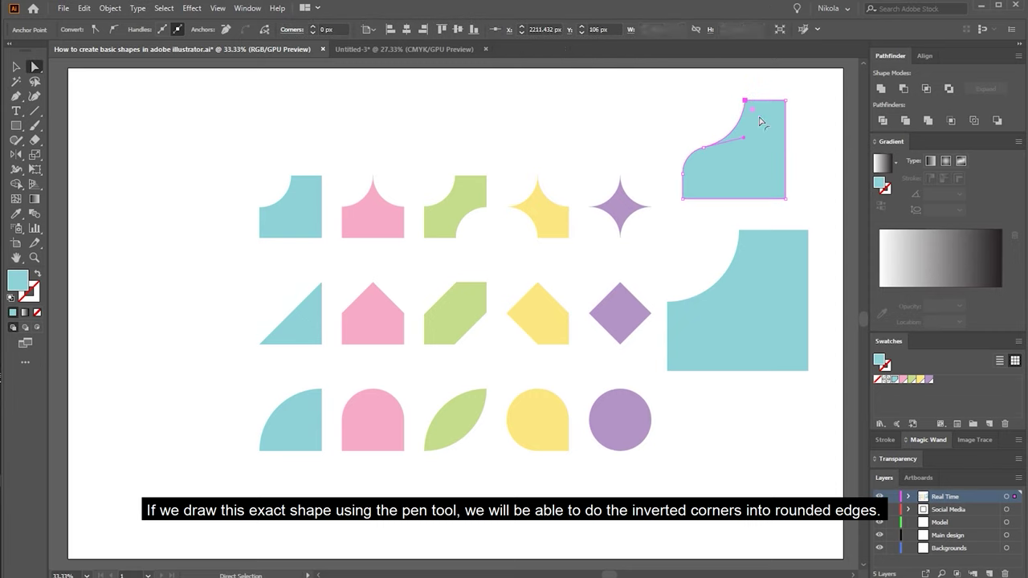
drag(670, 178, 794, 172)
click(814, 172)
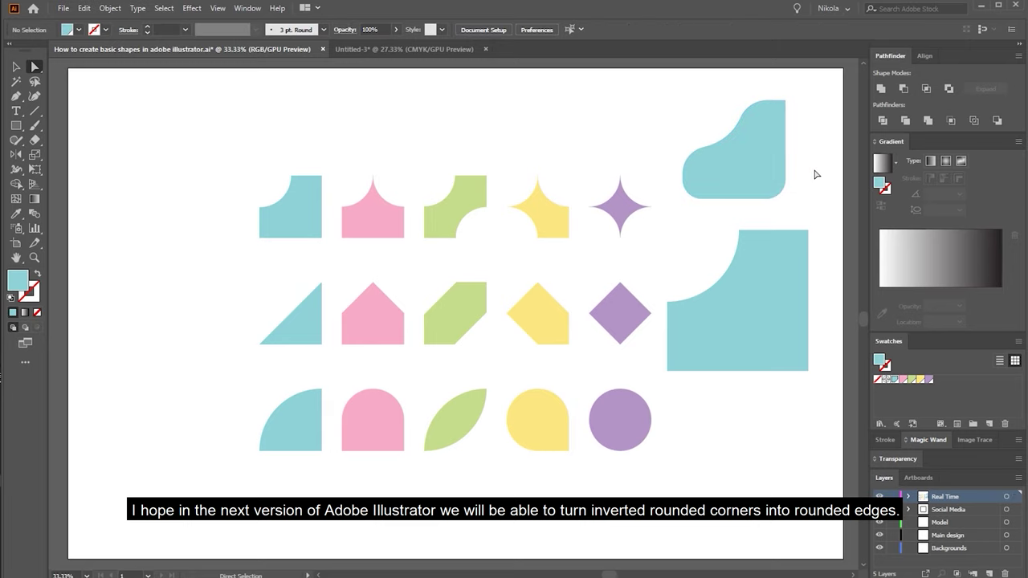